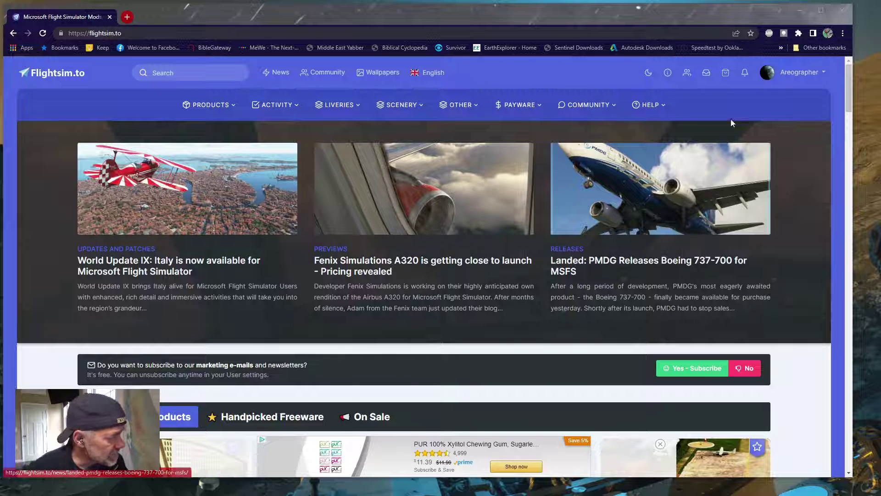
Open the My Uploads page of the signed-in account
click(817, 74)
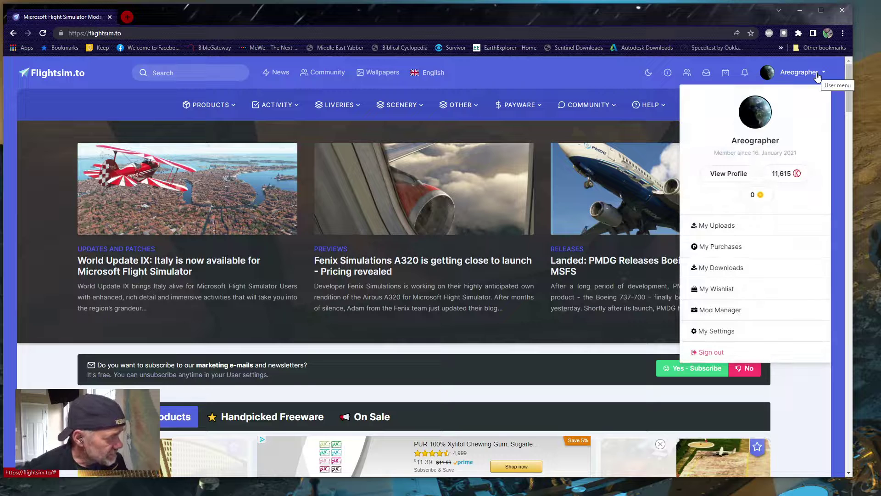
click(715, 227)
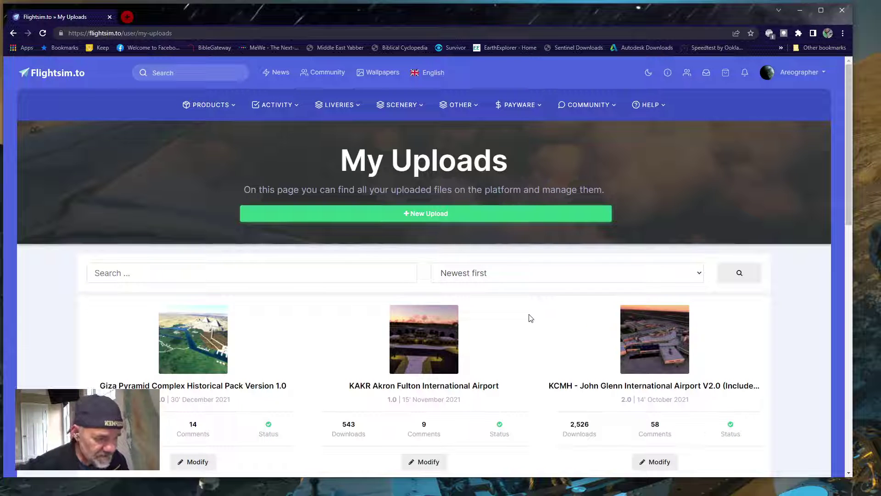
Look through all the uploaded add-ons with their versions, downloads, comments and status
scroll(531, 318, down, 9)
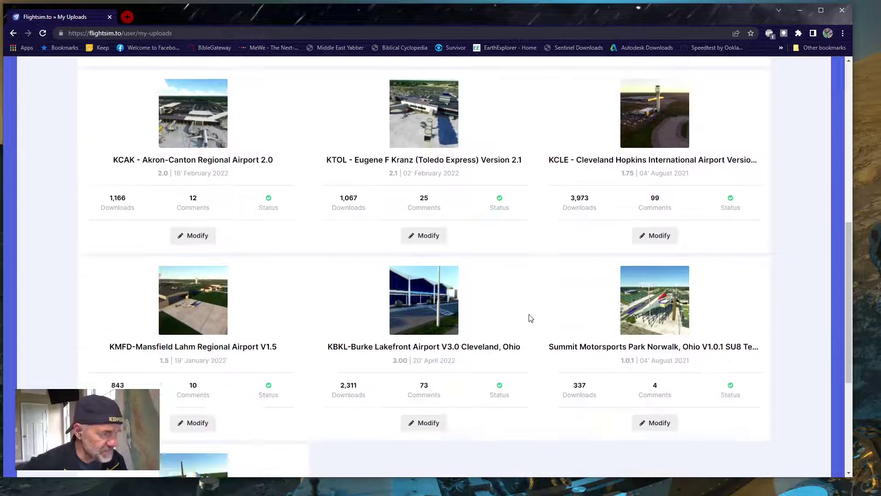
scroll(531, 318, down, 3)
scroll(531, 318, up, 10)
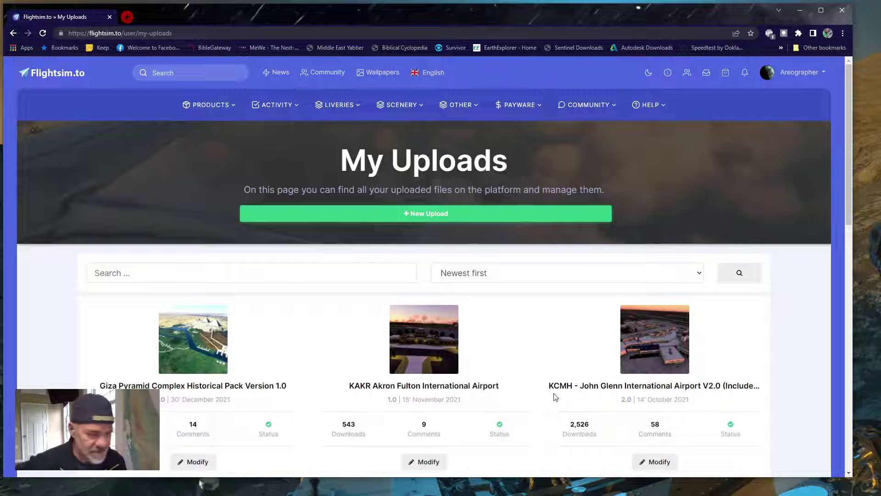
scroll(321, 345, down, 5)
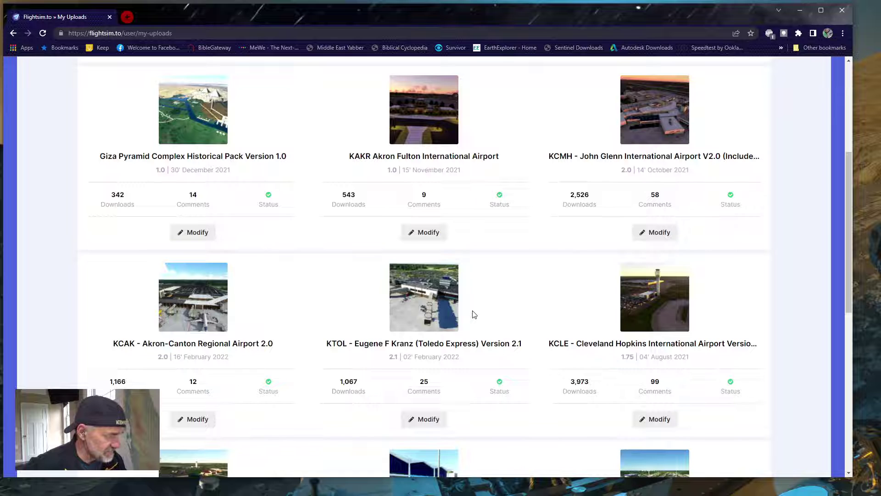
scroll(477, 316, down, 5)
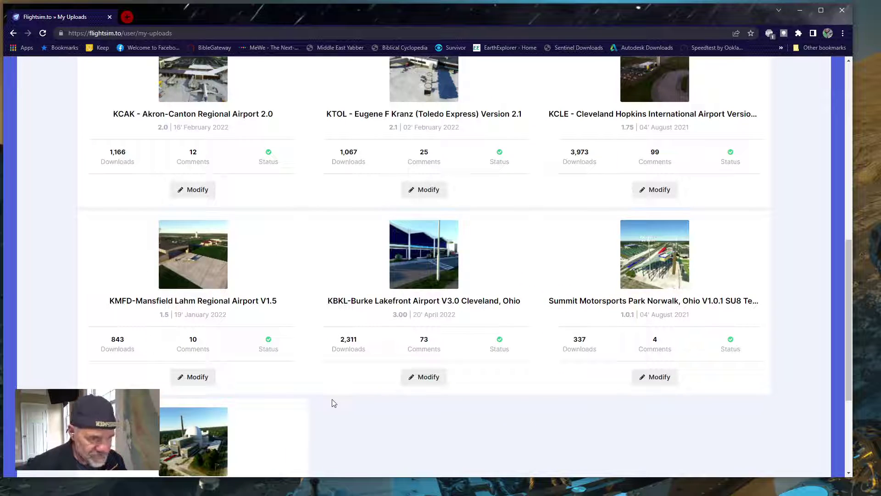
scroll(365, 408, down, 3)
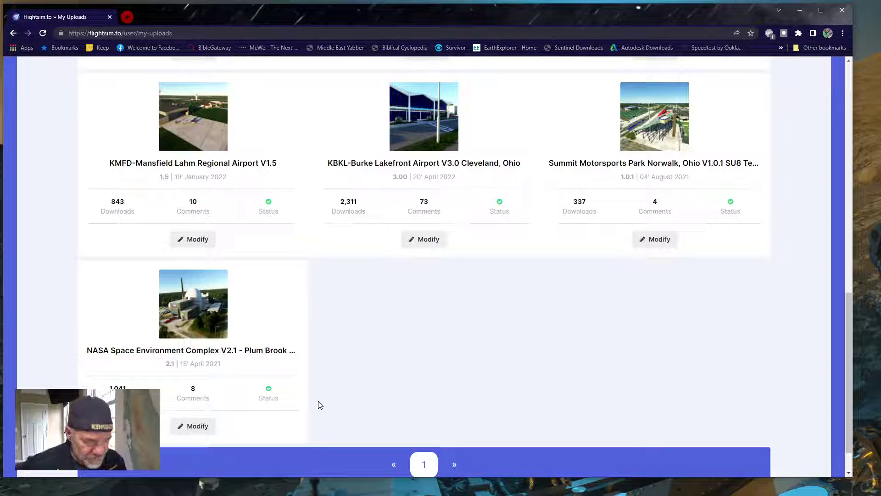
scroll(320, 404, up, 10)
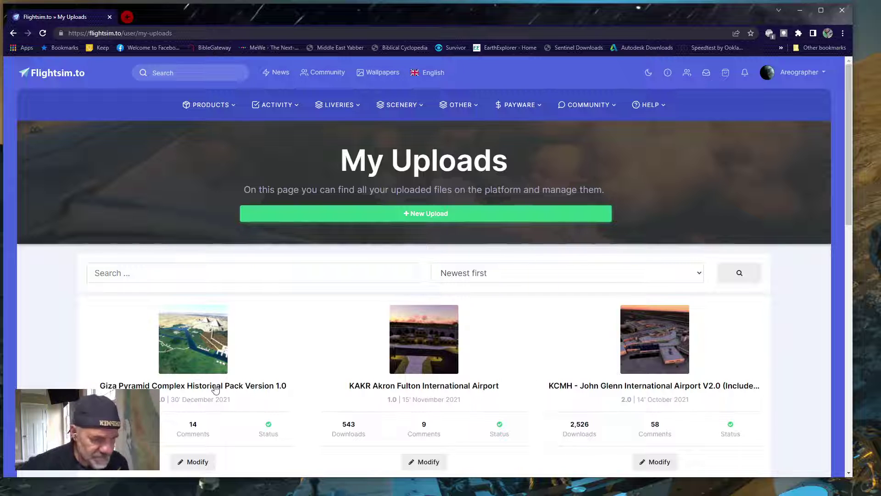
scroll(202, 388, down, 3)
scroll(202, 388, down, 5)
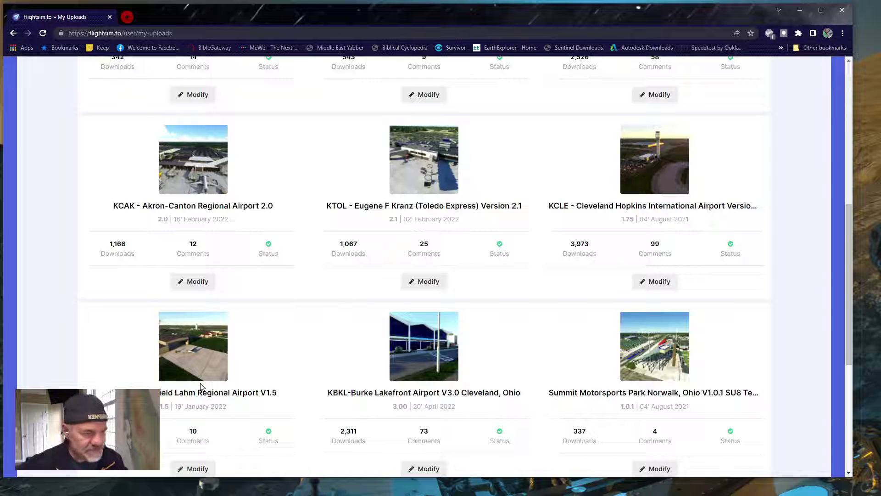
scroll(200, 385, up, 8)
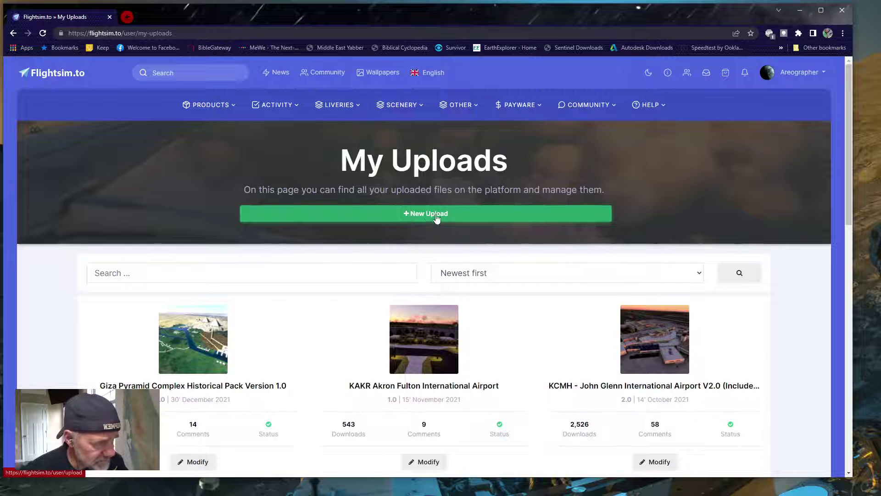
Start a new upload, read through the upload rules and acknowledge them to reach the upload form
click(429, 214)
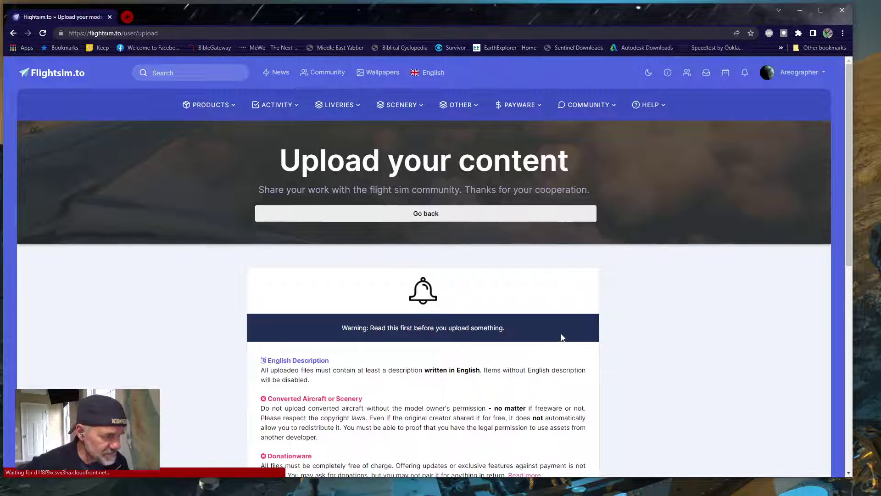
scroll(597, 338, down, 5)
scroll(611, 339, down, 1)
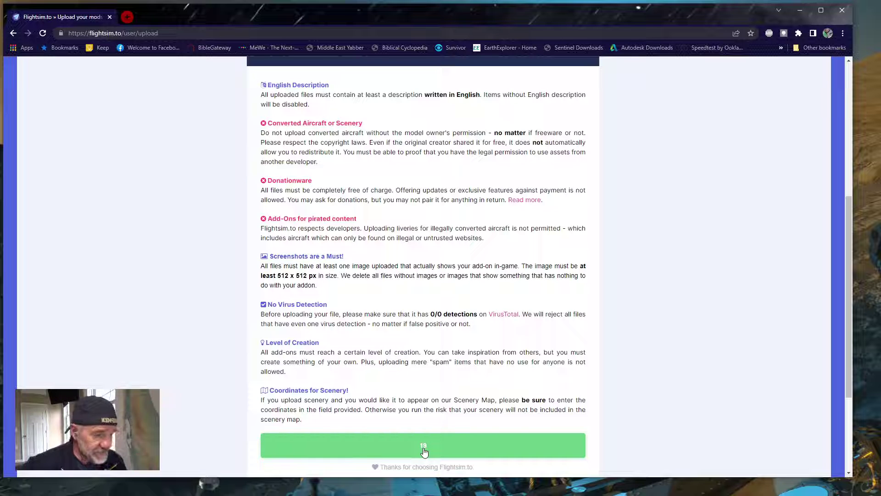
scroll(437, 340, up, 3)
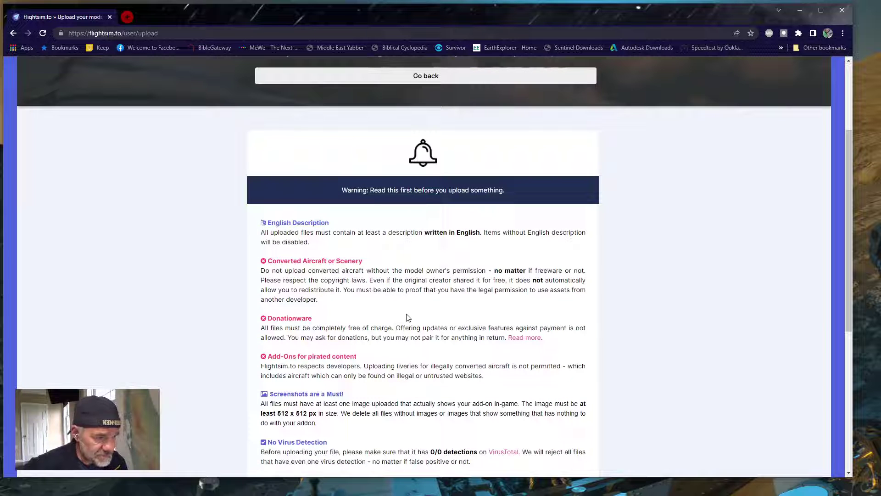
scroll(410, 320, down, 3)
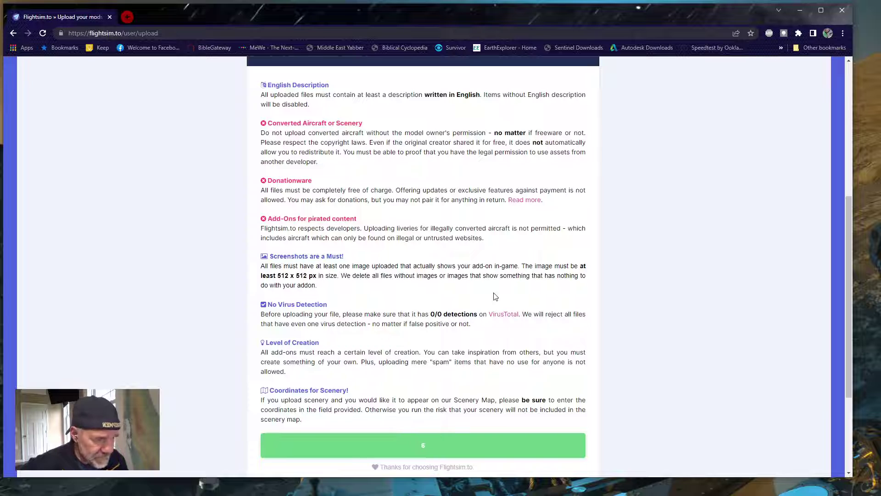
scroll(495, 296, up, 4)
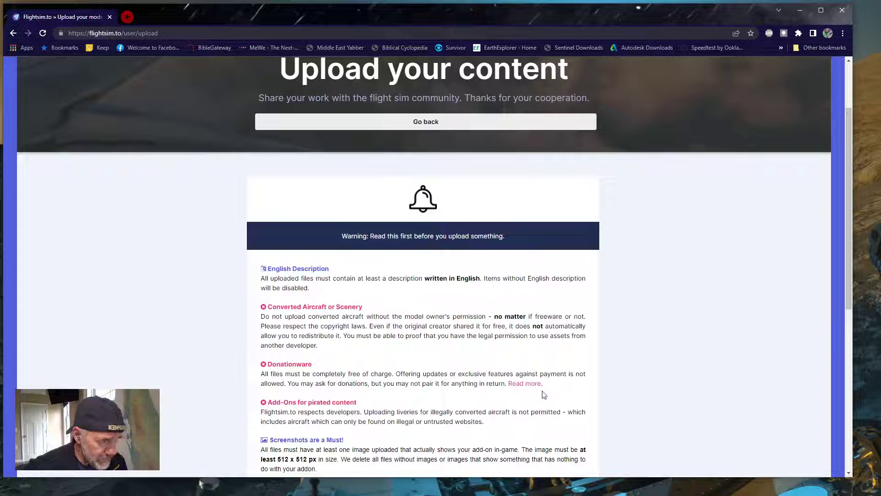
scroll(544, 395, down, 7)
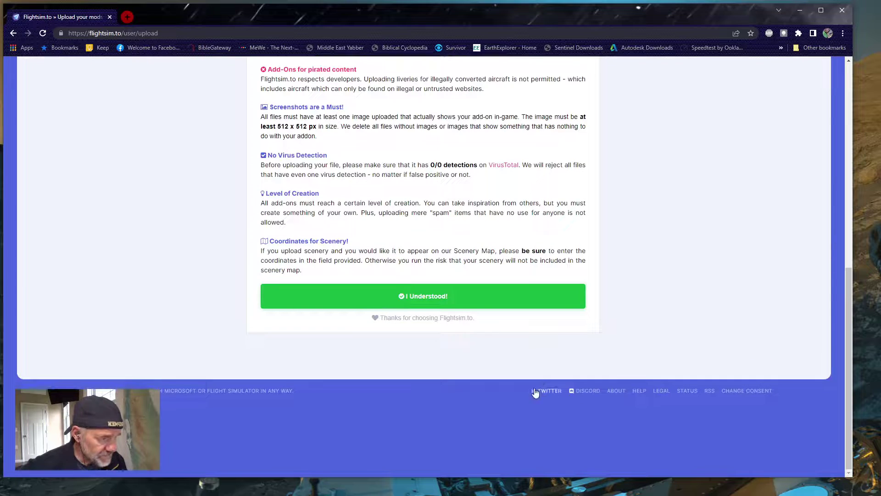
click(425, 299)
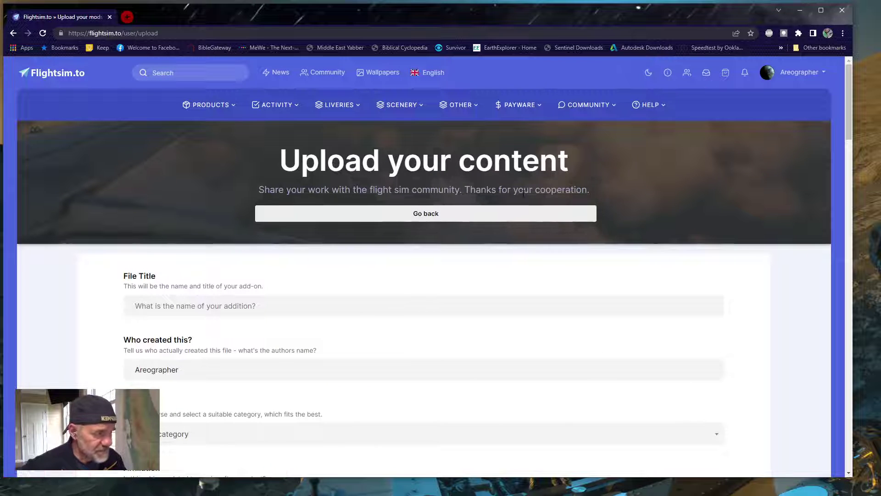
Look over the upload form's fields down to the detailed description and return to the empty File Title field
scroll(477, 388, down, 10)
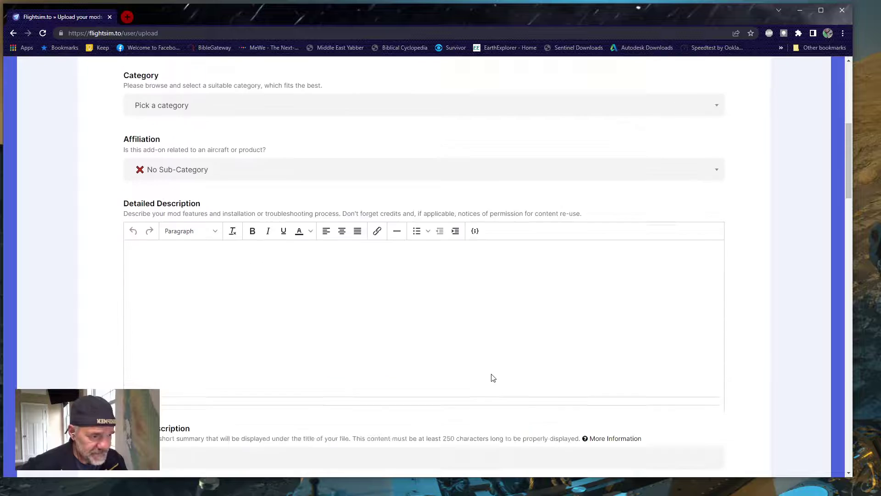
scroll(486, 374, up, 10)
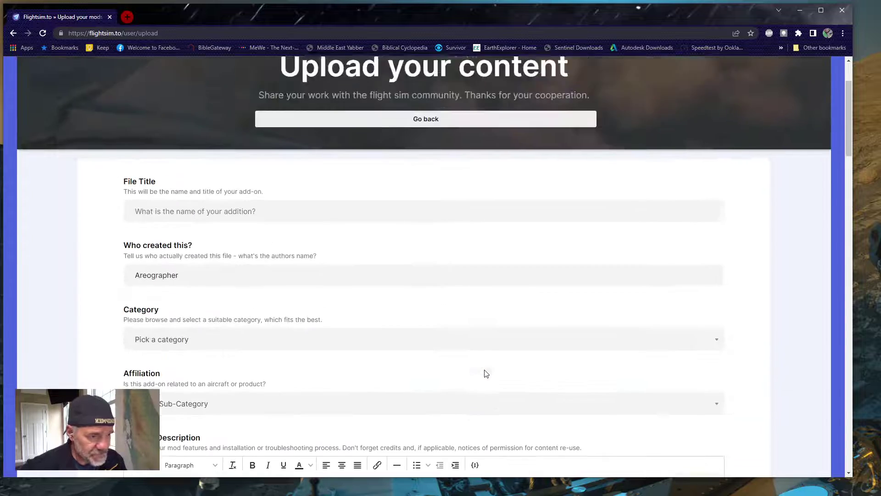
scroll(478, 371, down, 2)
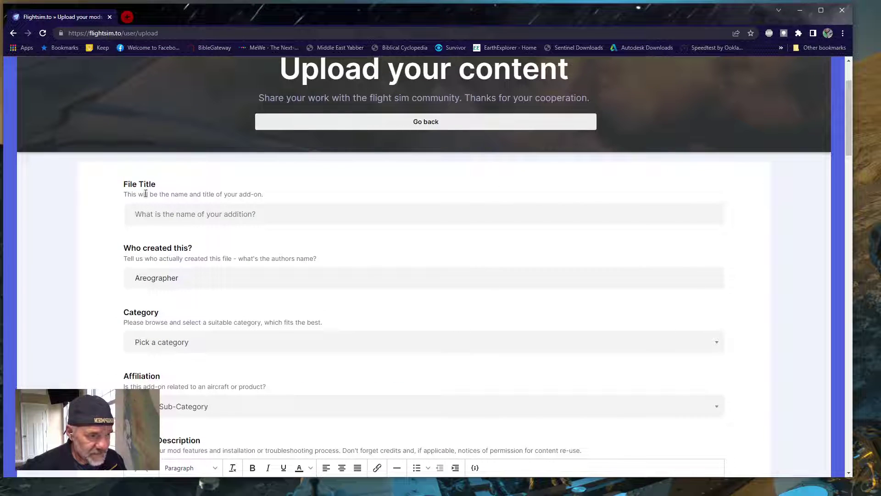
click(154, 216)
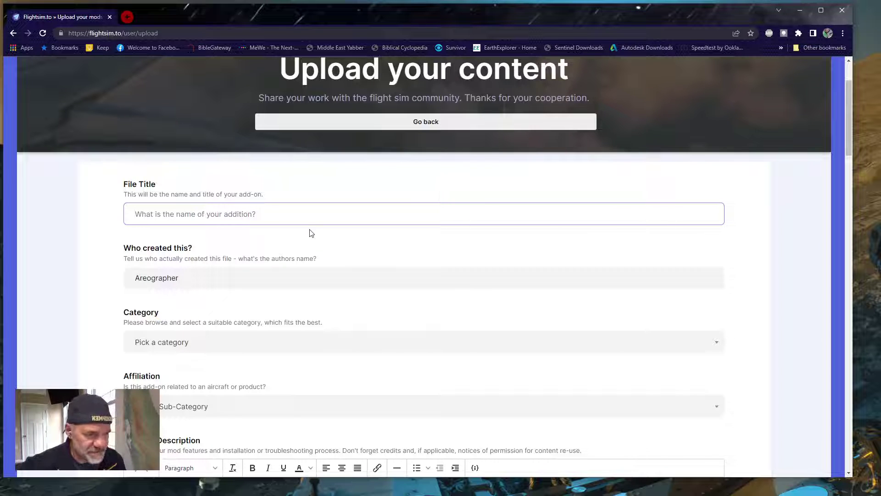
Examine the Category options across aircraft liveries, scenery enhancements and utilities, and close the list without picking one
scroll(180, 268, down, 2)
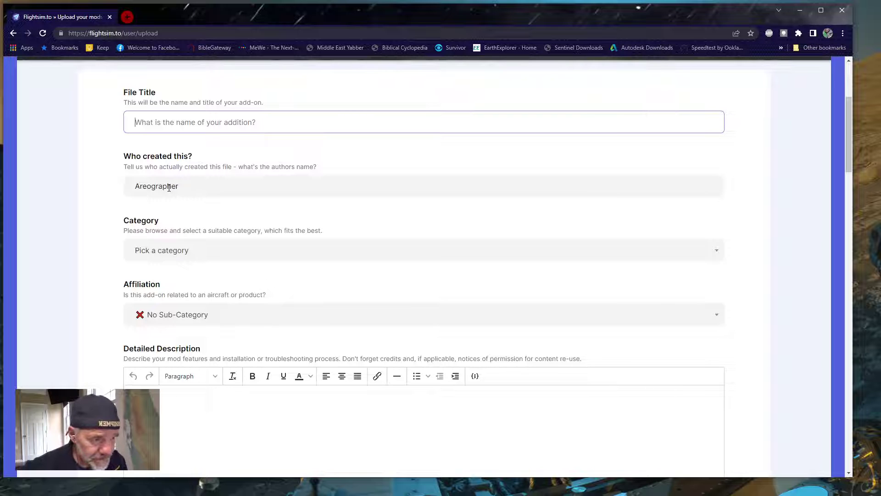
click(717, 253)
scroll(214, 346, down, 1)
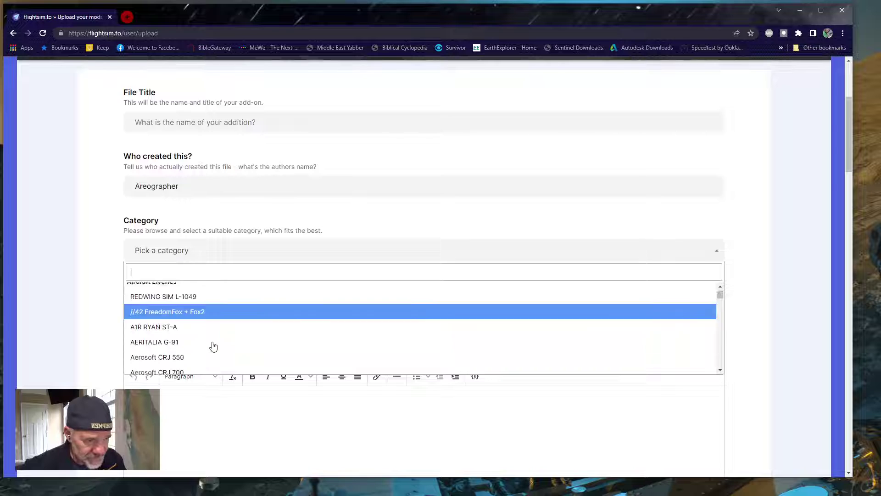
scroll(209, 332, down, 2)
scroll(209, 329, down, 4)
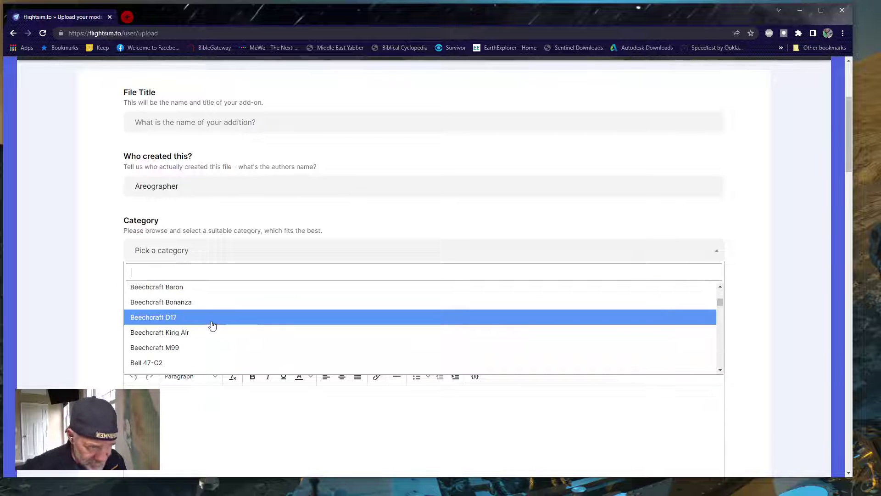
scroll(222, 329, down, 3)
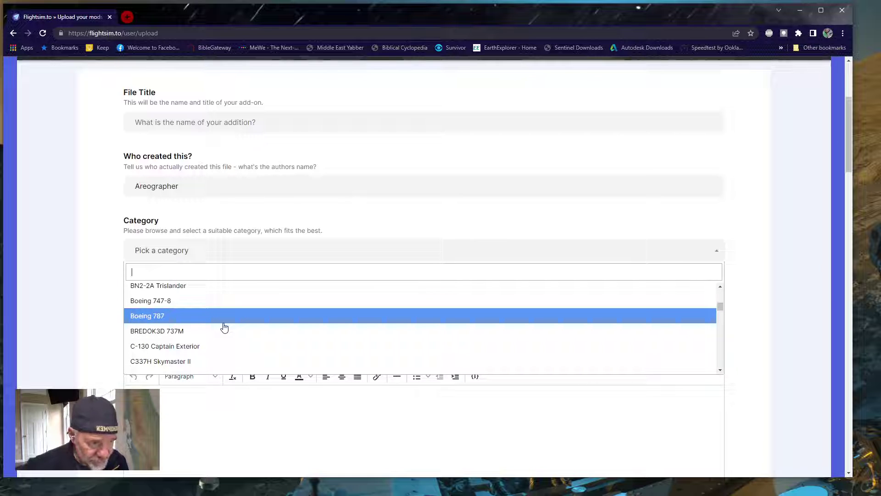
scroll(225, 327, down, 8)
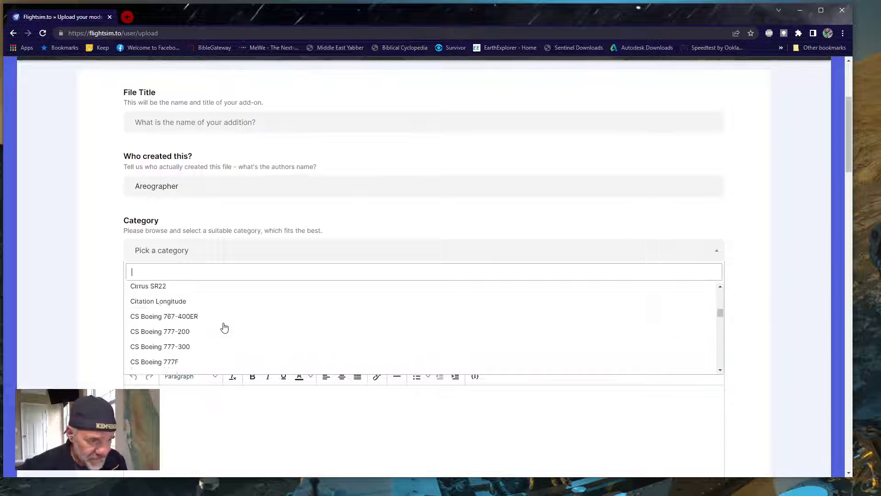
scroll(225, 327, down, 12)
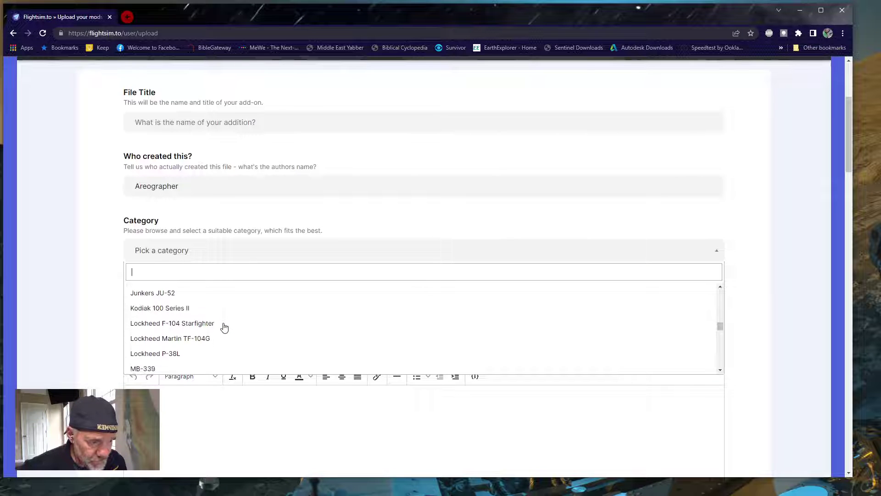
scroll(225, 327, down, 6)
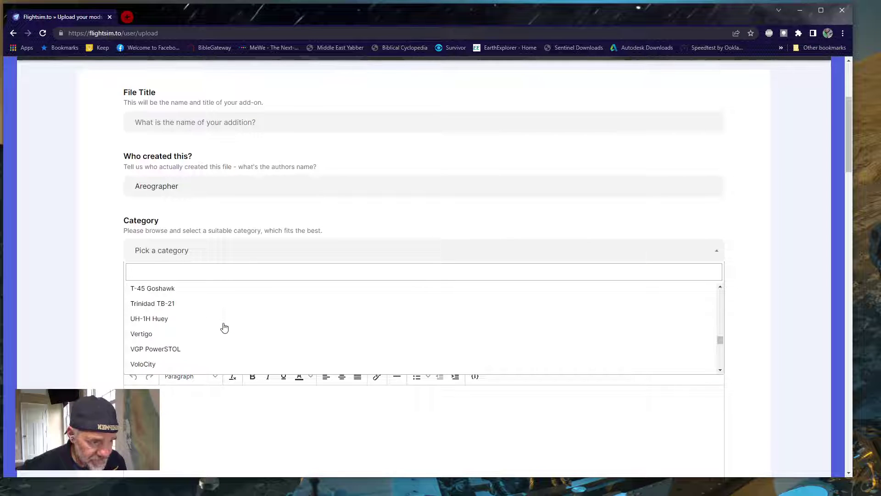
scroll(225, 327, up, 3)
scroll(224, 327, down, 5)
scroll(225, 327, up, 3)
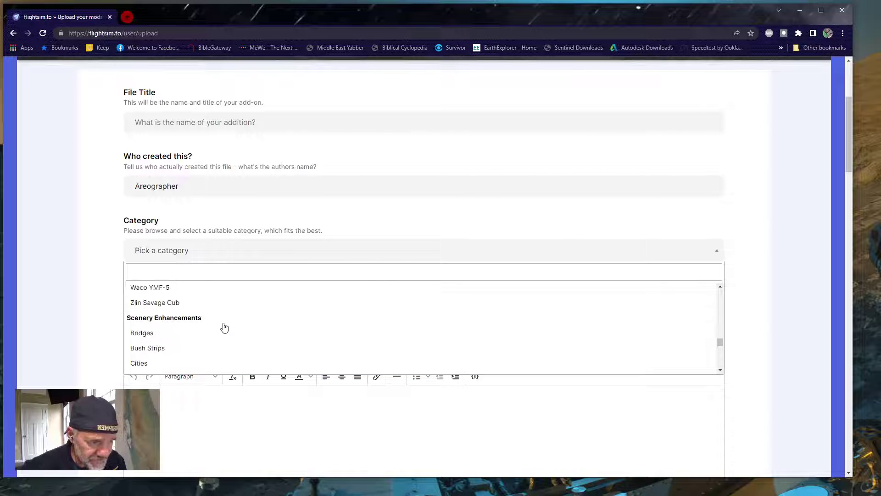
scroll(252, 342, down, 5)
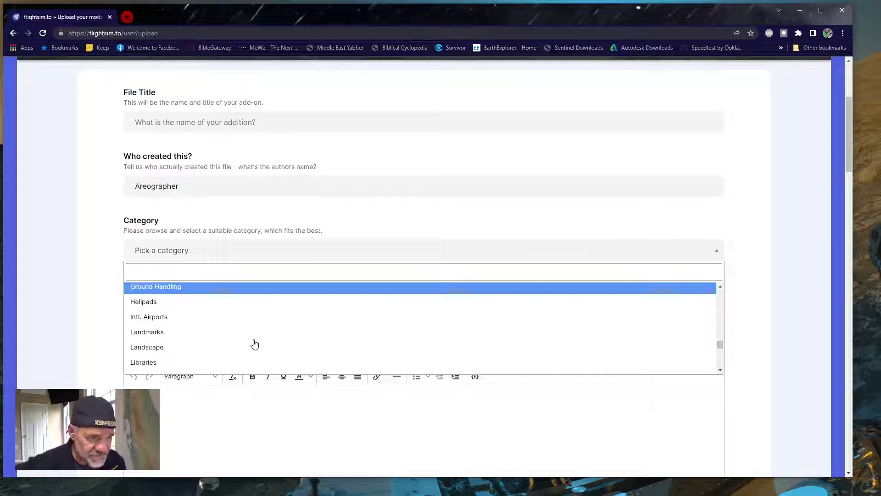
scroll(224, 320, up, 1)
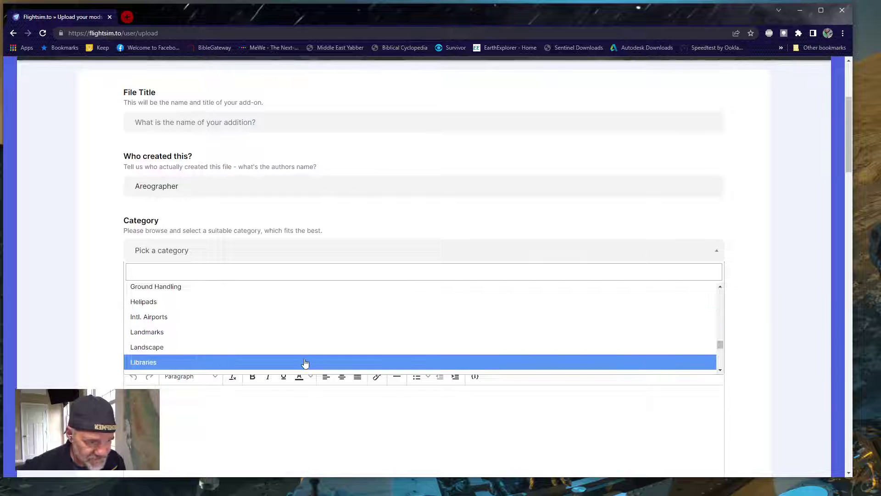
scroll(305, 362, down, 3)
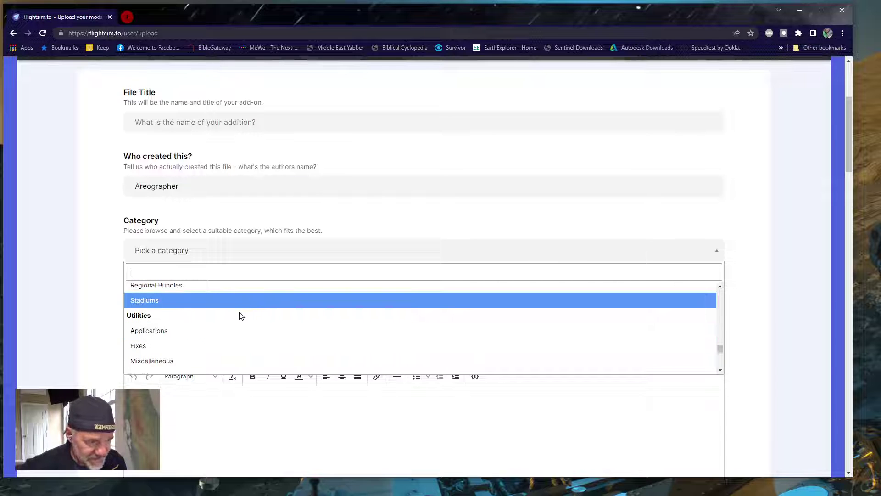
scroll(232, 313, up, 1)
scroll(231, 312, up, 3)
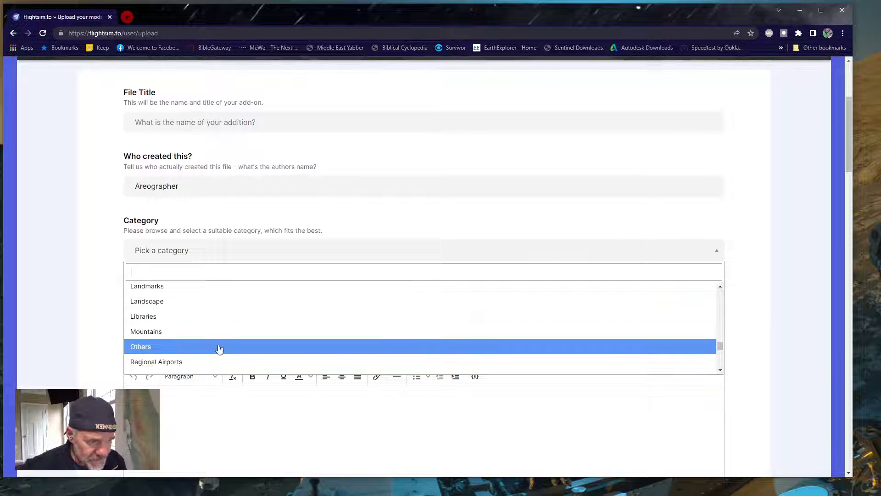
scroll(276, 321, down, 3)
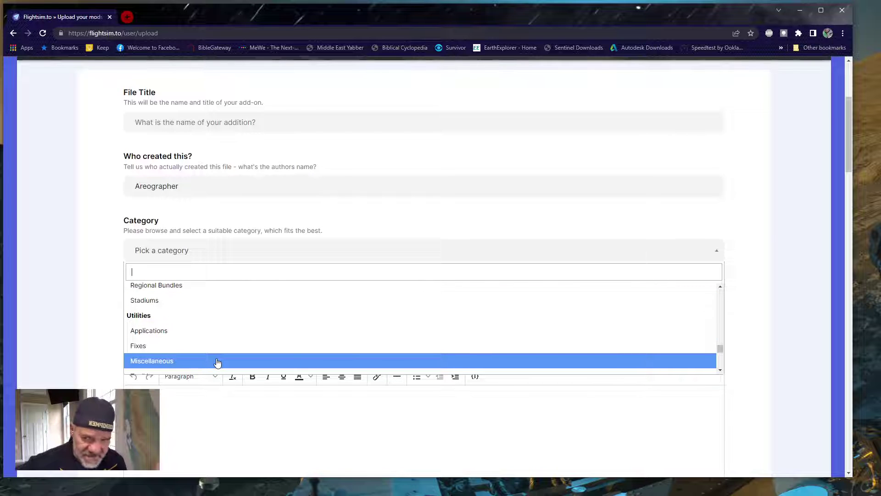
click(406, 227)
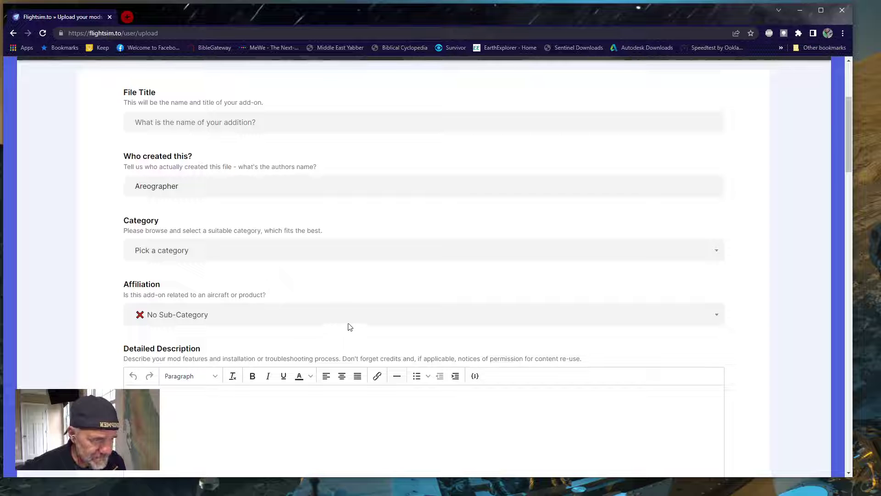
Examine the Affiliation options, leave No Sub-Category selected, and place the cursor in the empty Detailed Description editor
click(718, 319)
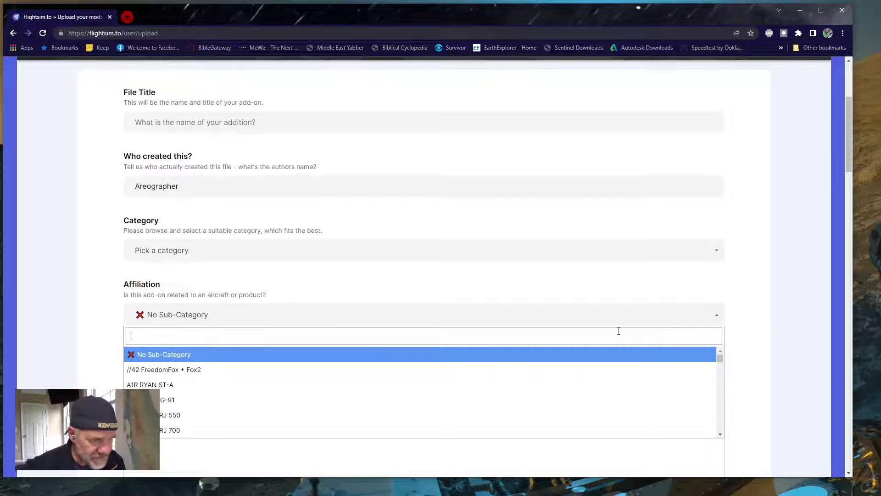
scroll(383, 417, down, 10)
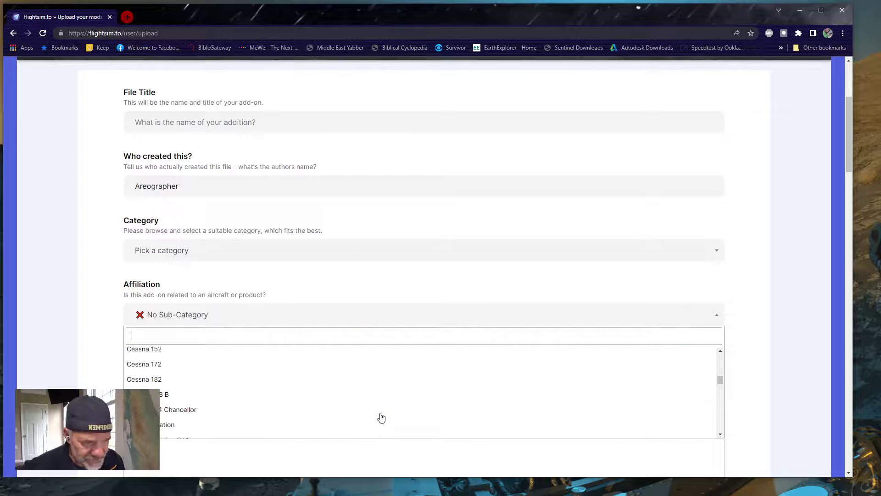
click(737, 319)
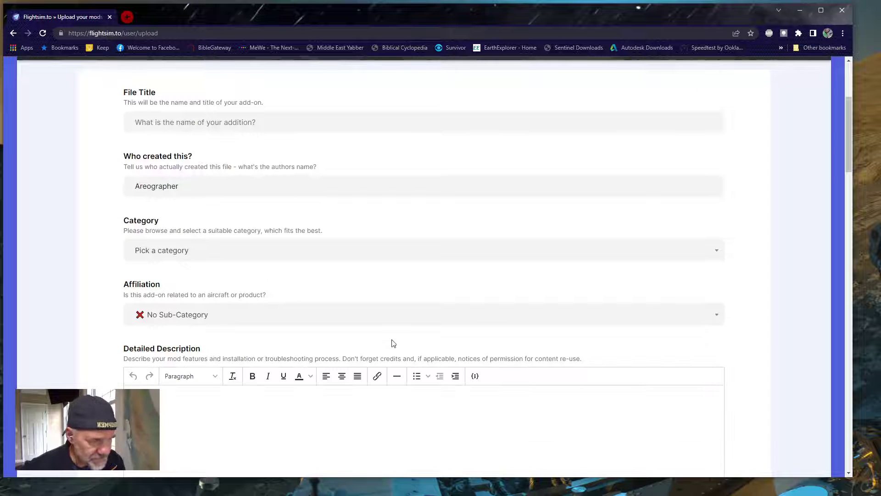
scroll(381, 331, down, 4)
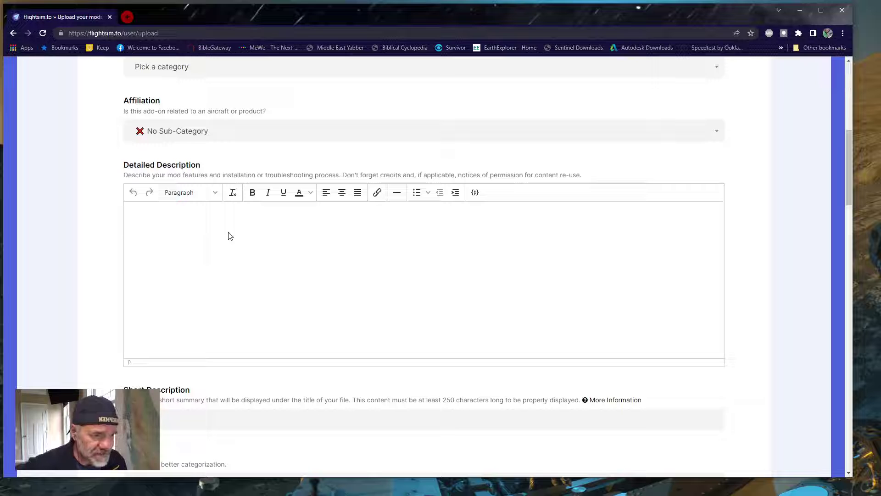
click(158, 236)
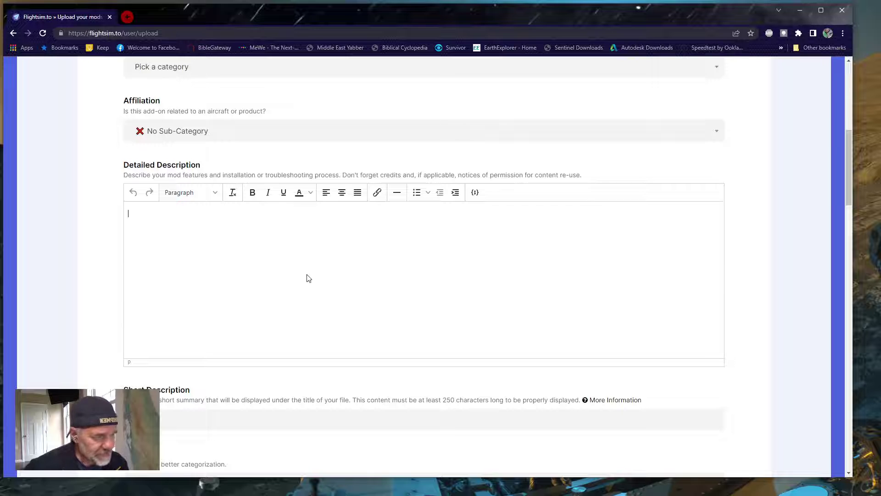
Examine the whole list of available Tags and close it without picking one
scroll(308, 278, down, 5)
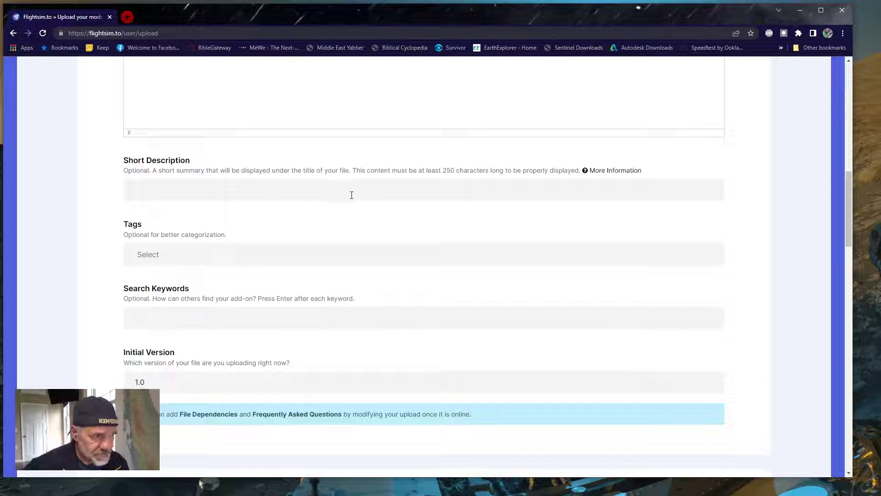
click(147, 255)
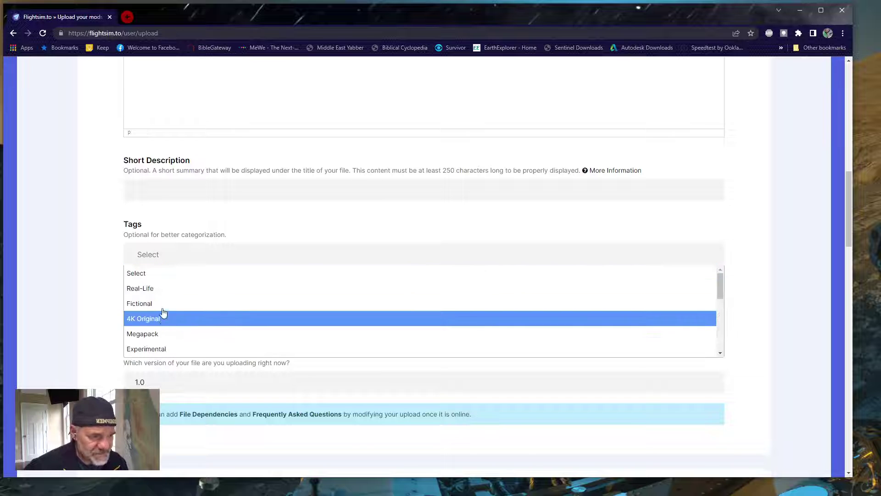
scroll(167, 321, down, 5)
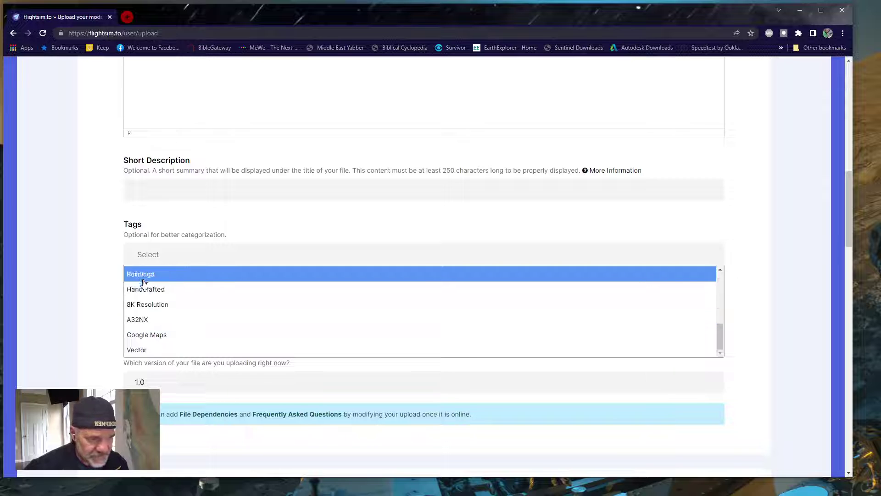
scroll(152, 312, up, 1)
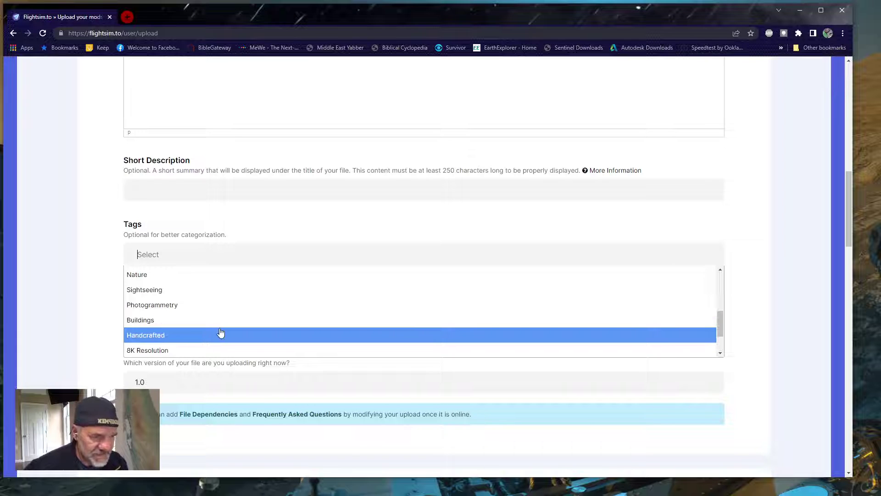
scroll(220, 335, down, 1)
scroll(221, 332, up, 3)
scroll(220, 332, up, 1)
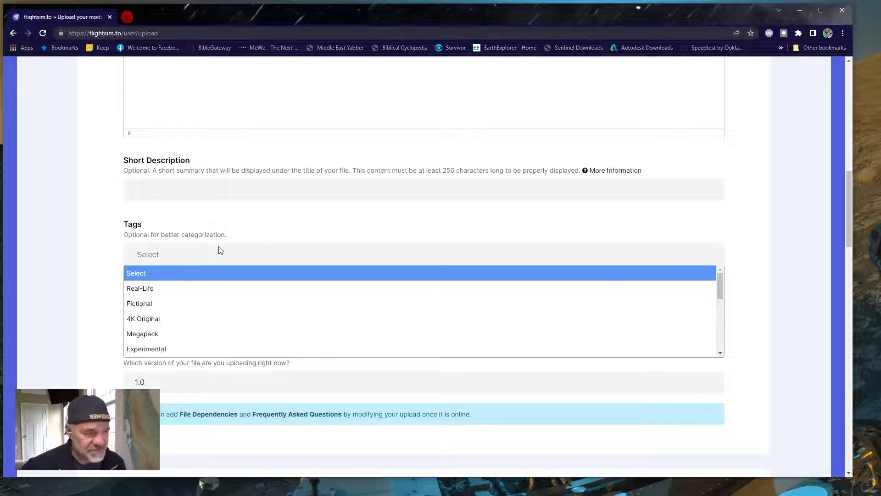
click(244, 227)
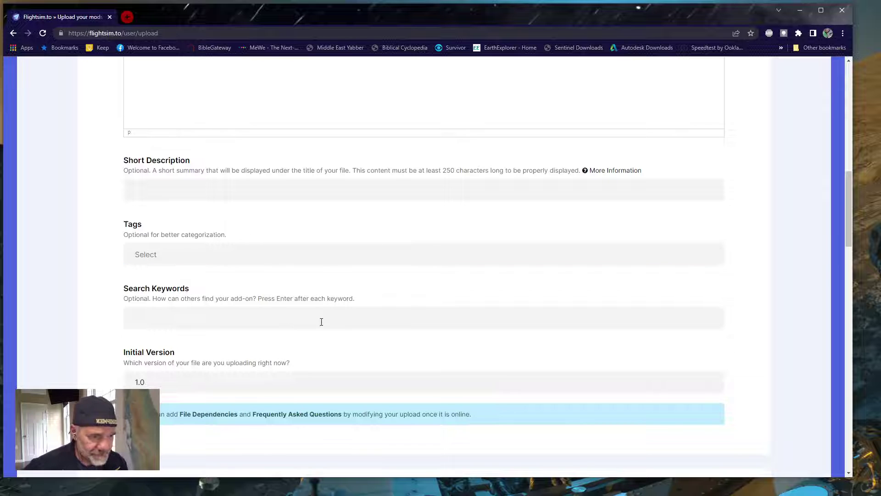
Look at the Search Keywords and Initial Version fields, leaving the version unedited
scroll(321, 321, down, 2)
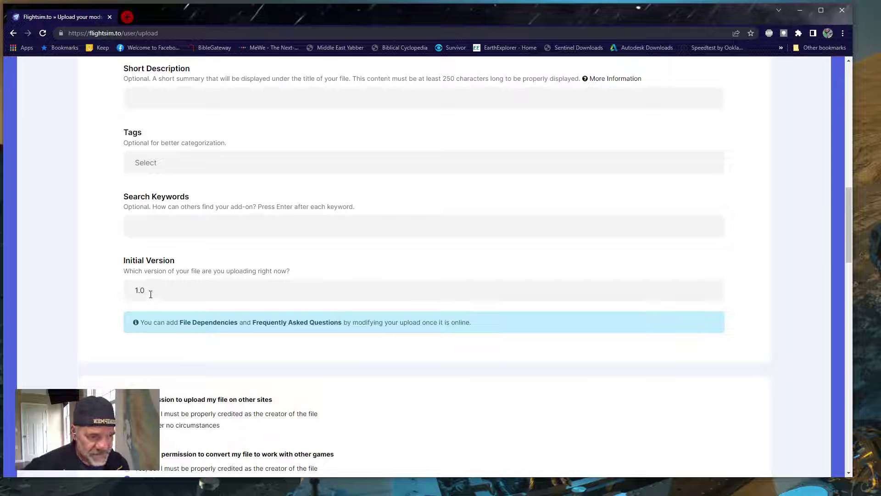
click(148, 291)
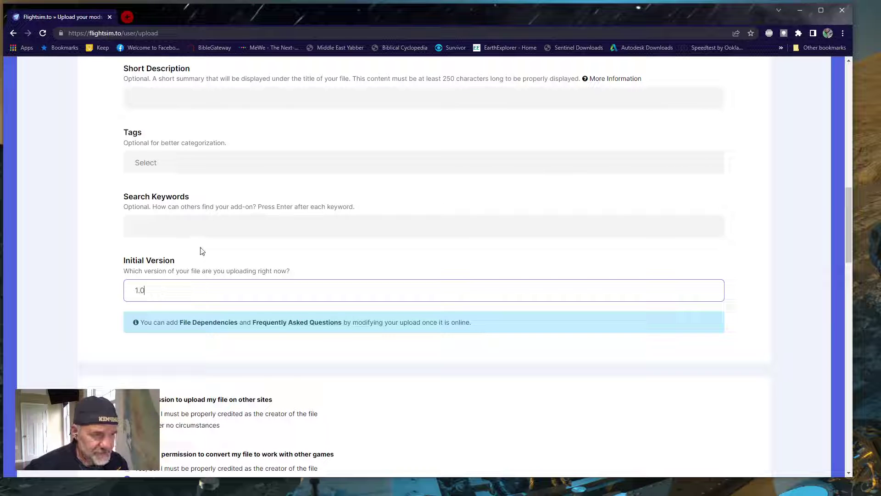
click(212, 201)
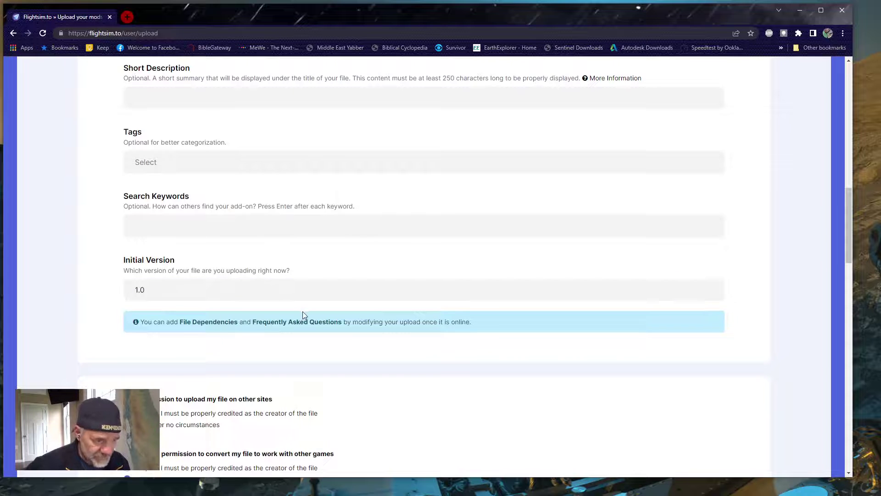
Skim the upload form from its first fields to the image upload section and return to the Initial Version field
scroll(302, 311, down, 3)
scroll(303, 309, up, 8)
scroll(307, 311, up, 8)
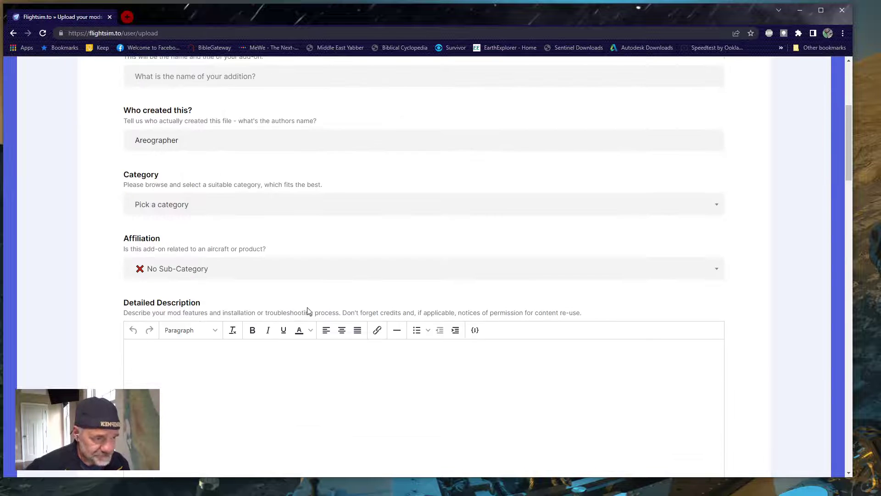
scroll(308, 310, down, 13)
scroll(320, 315, down, 20)
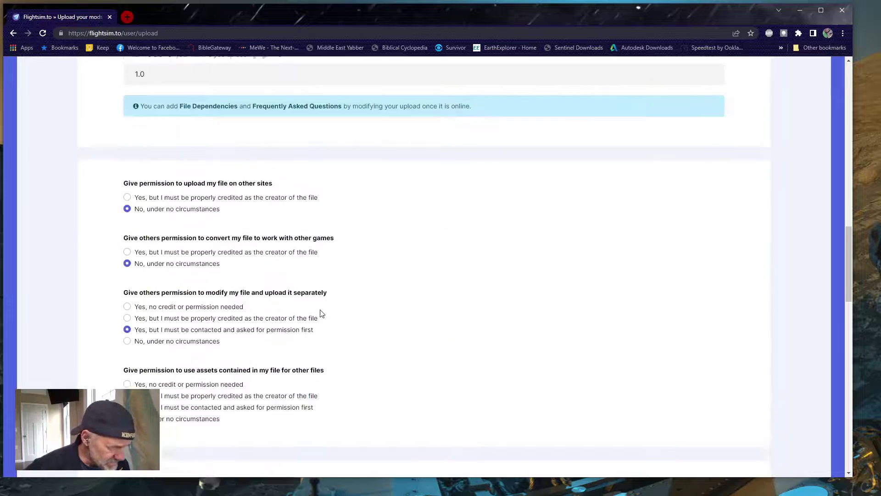
scroll(321, 315, up, 12)
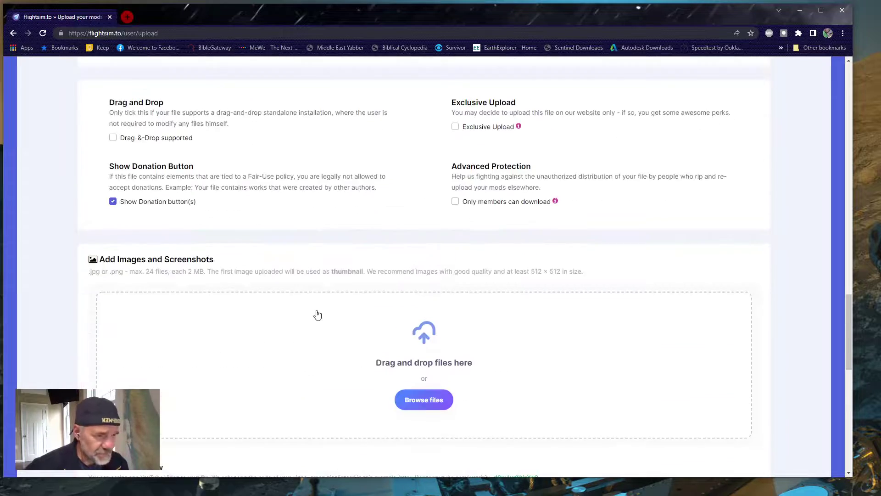
scroll(378, 296, up, 6)
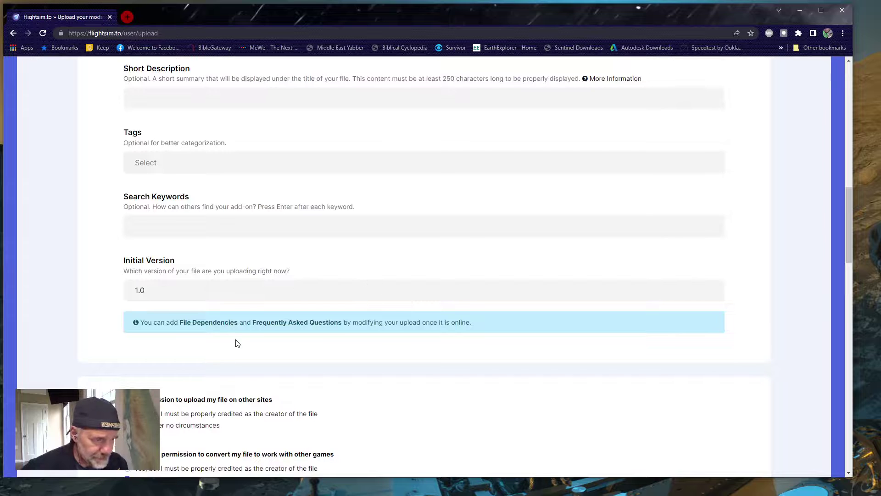
Review the file permission choices, the drag-and-drop, donation, exclusivity and protection options, and the image upload area
scroll(252, 363, down, 4)
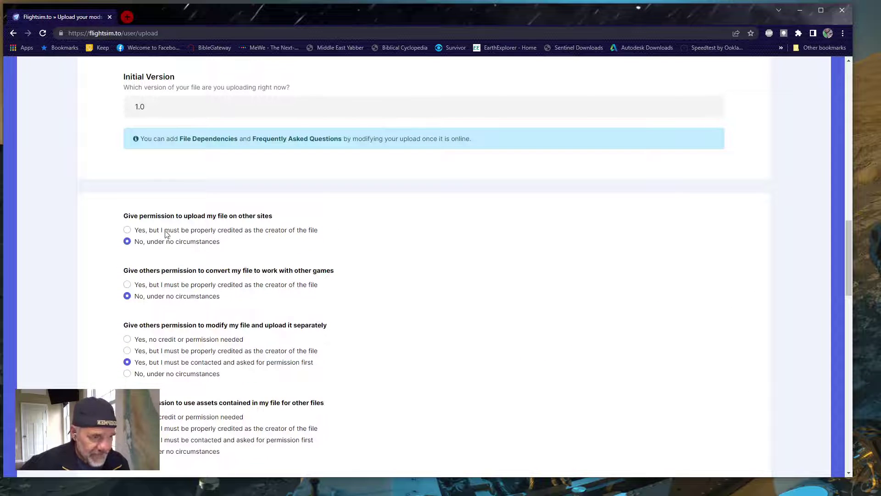
scroll(270, 283, down, 2)
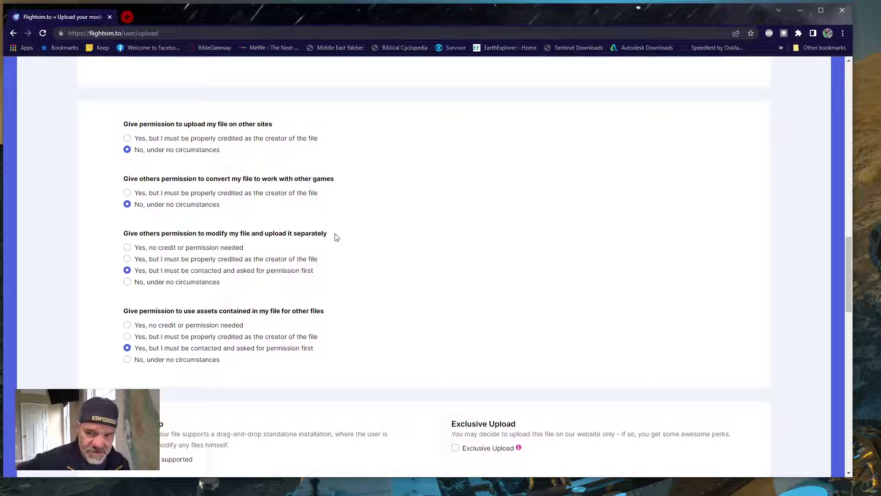
scroll(395, 274, down, 6)
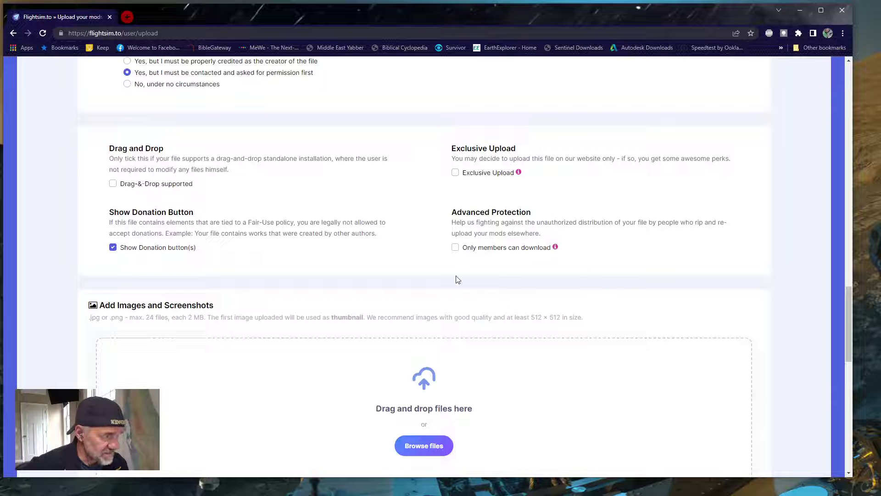
scroll(486, 303, down, 3)
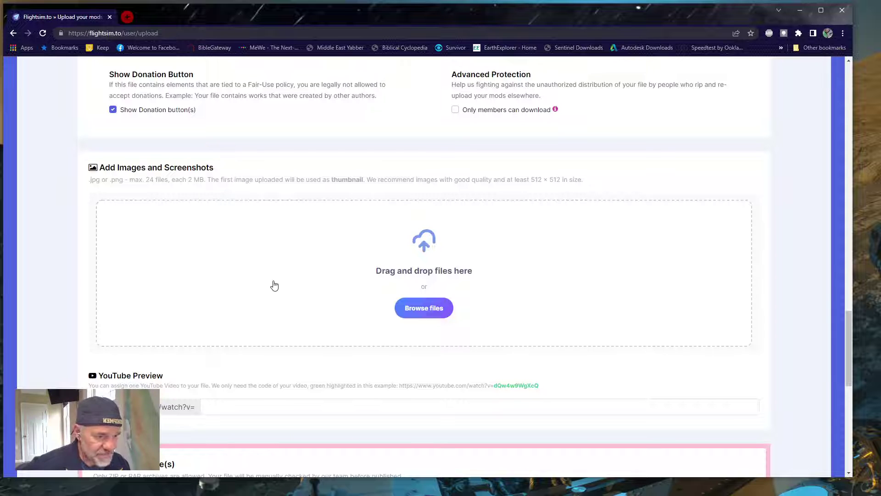
Place the cursor in the empty YouTube Preview field and view the section for uploading the add-on archive
scroll(279, 294, down, 3)
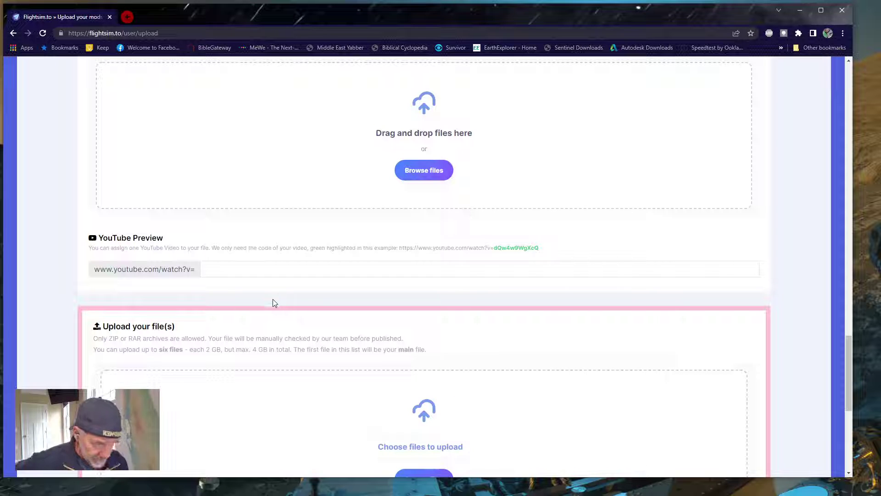
click(213, 270)
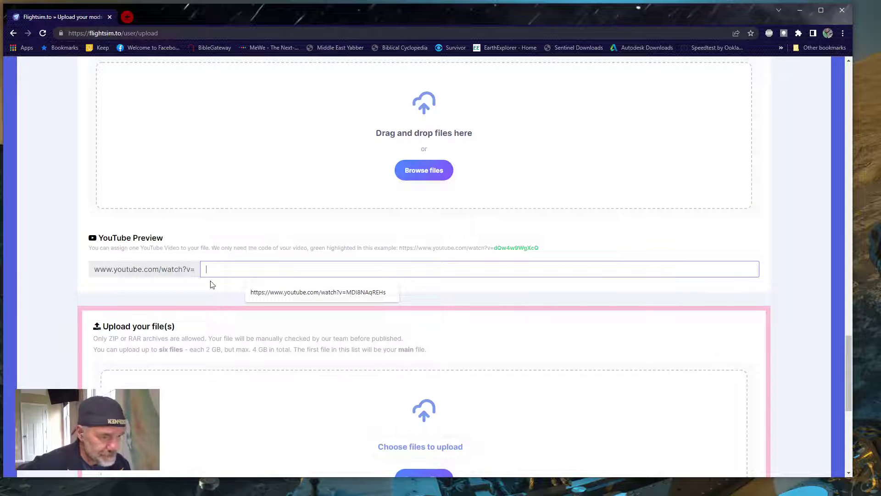
scroll(261, 329, down, 3)
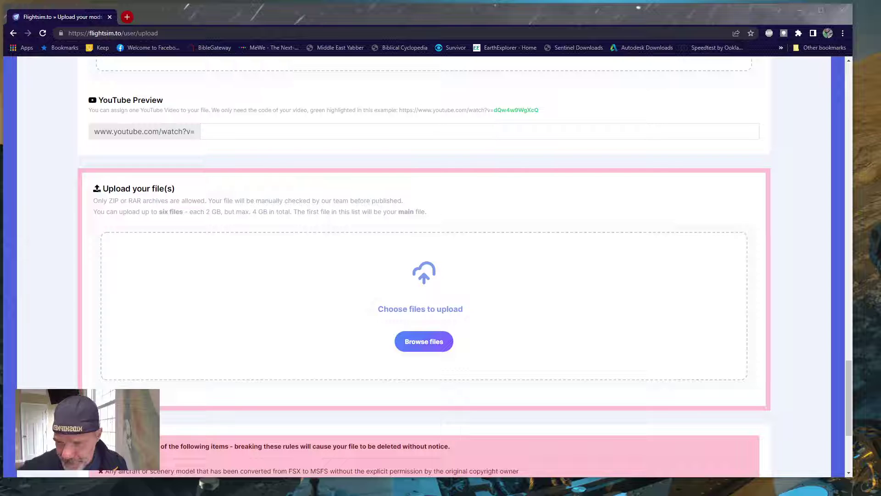
Switch to File Explorer, open MSFSProjects > Published > KCAK2 to view KCAK2.zip, and return to the upload form
drag(0, 74, 314, 20)
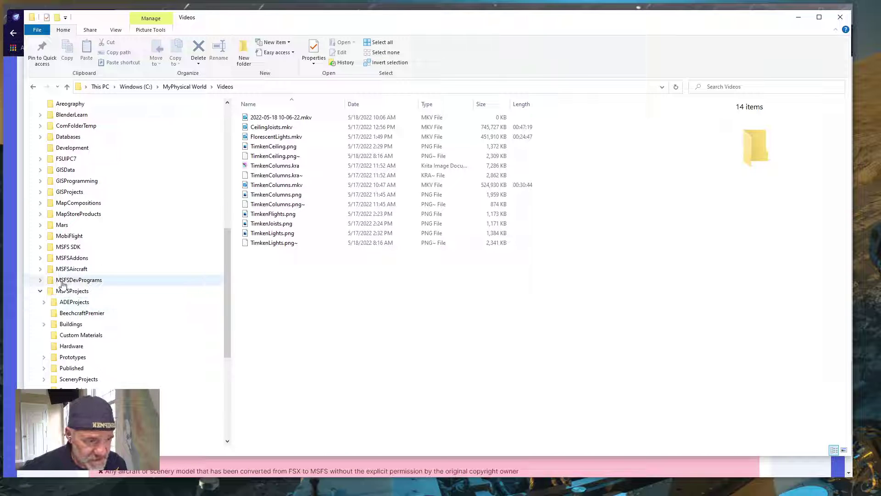
click(72, 369)
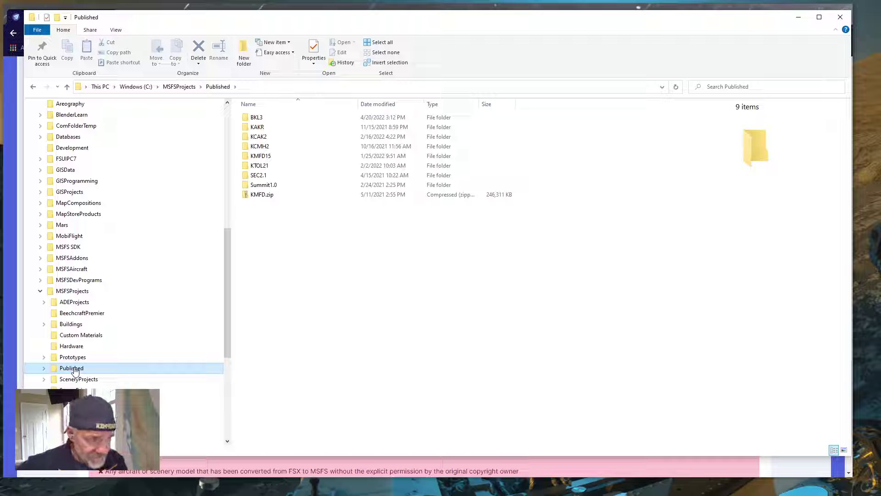
click(44, 369)
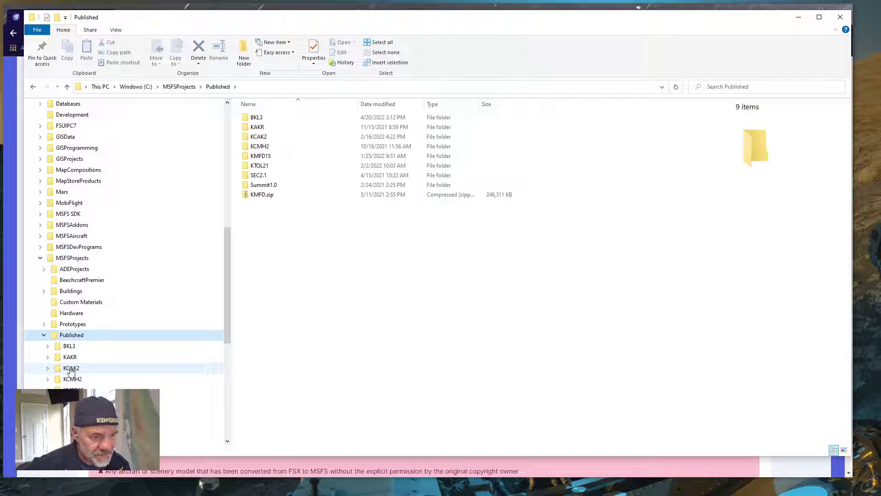
click(70, 369)
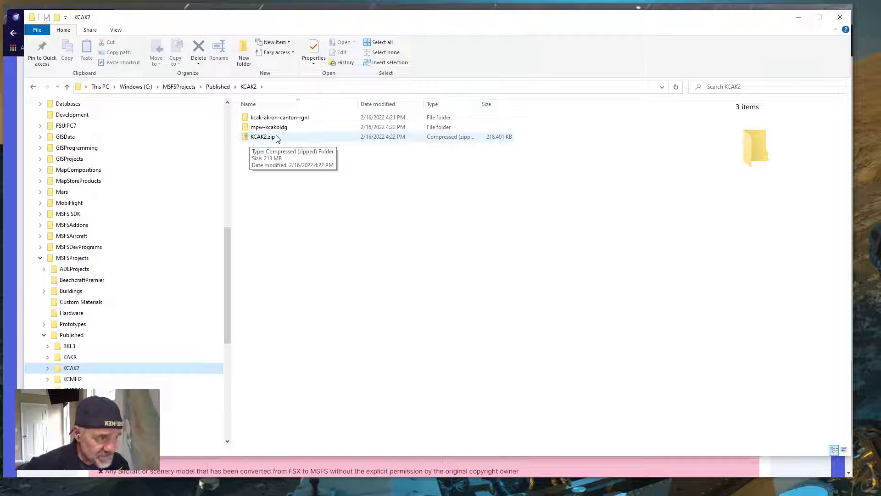
click(799, 17)
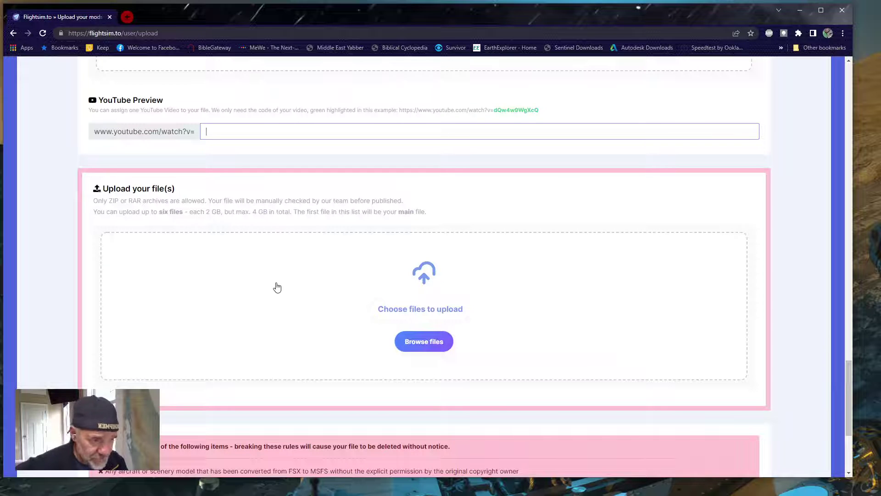
Read the prohibited-content rules above Submit File, and leave the upload form for the My Uploads page
scroll(441, 321, down, 3)
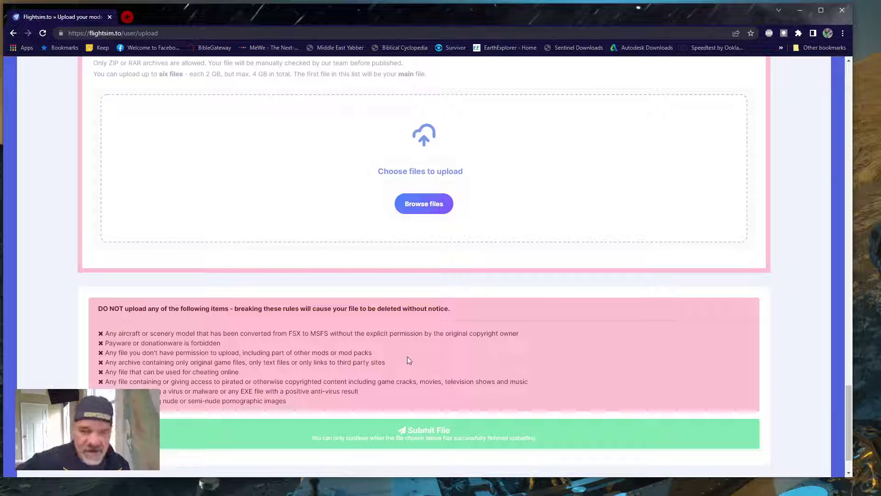
scroll(402, 256, up, 20)
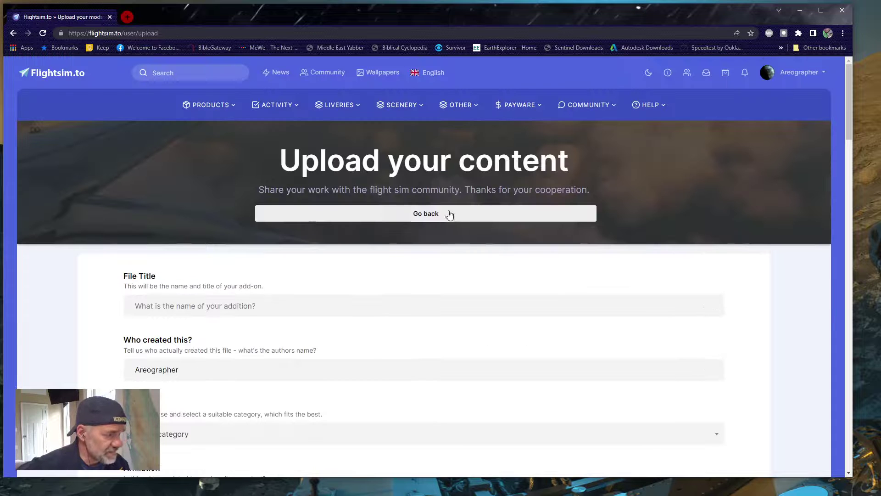
click(434, 214)
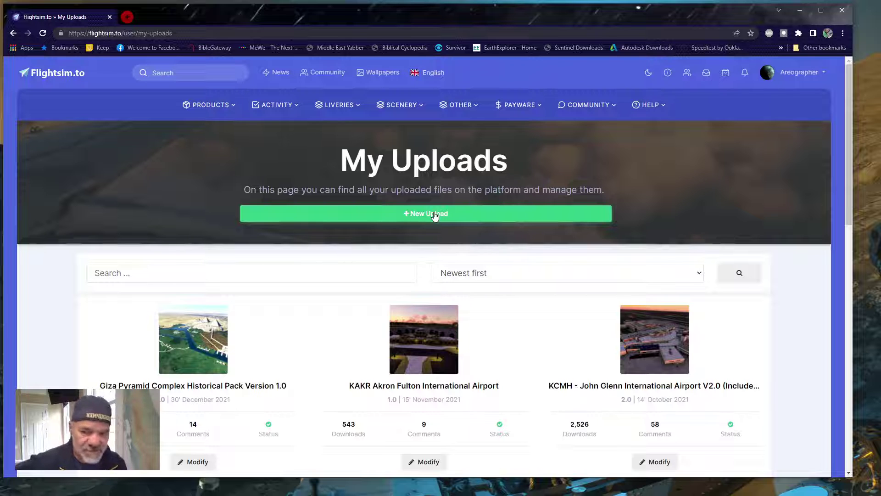
Look through the My Uploads list, examining each add-on's version, downloads, comments and status
scroll(360, 341, down, 4)
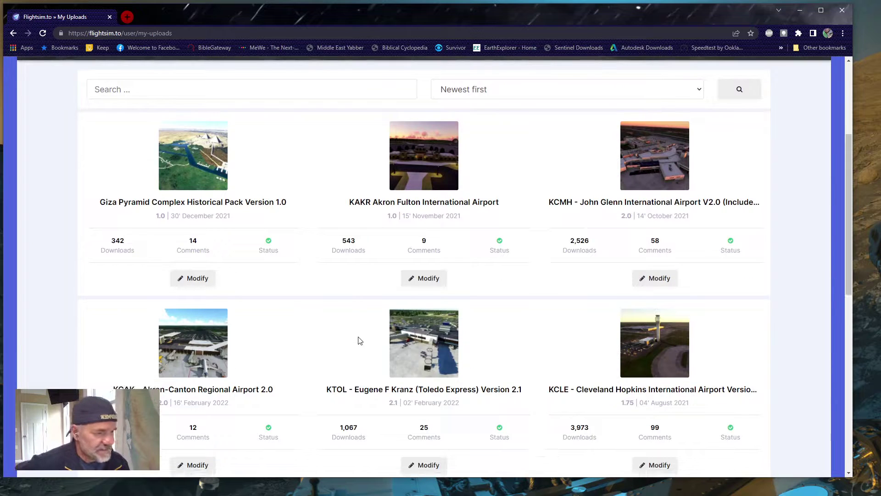
scroll(276, 320, down, 3)
scroll(327, 267, down, 3)
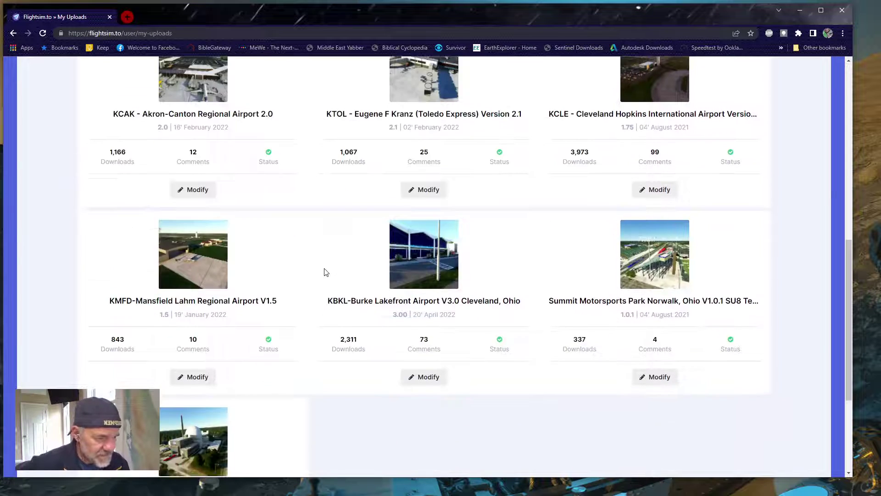
scroll(325, 271, down, 2)
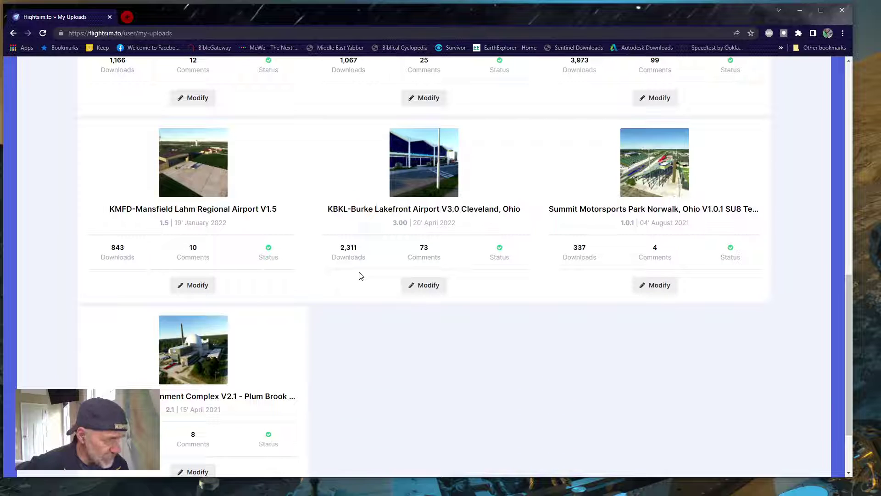
scroll(360, 275, up, 1)
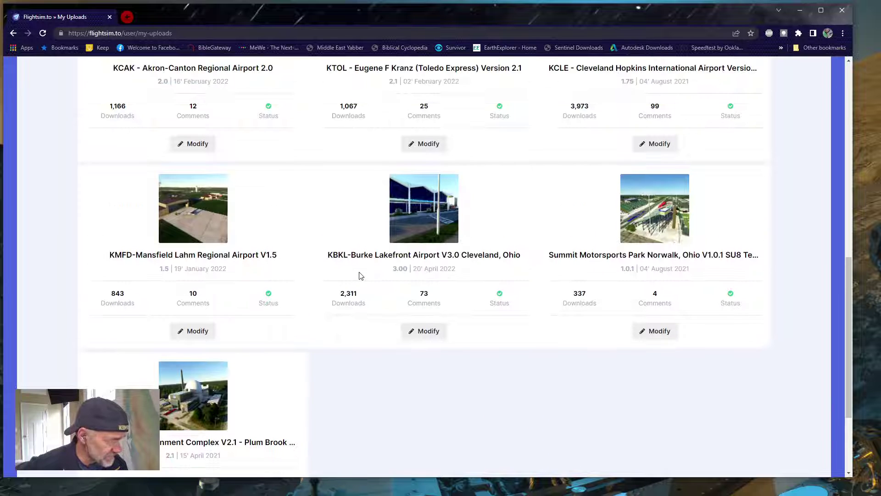
scroll(361, 276, up, 1)
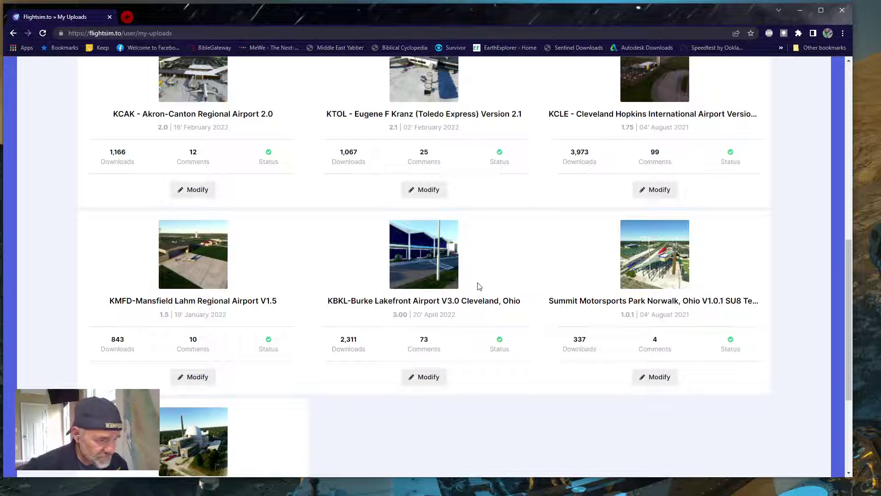
scroll(455, 290, down, 3)
scroll(455, 290, up, 3)
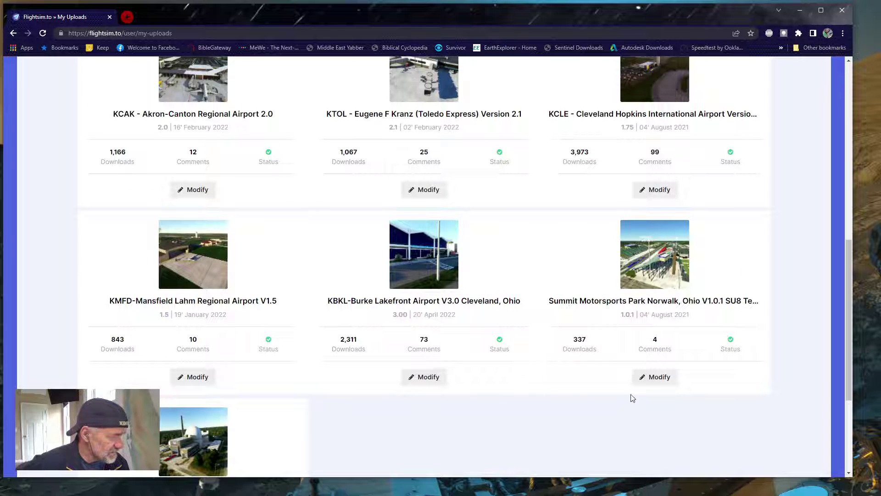
scroll(358, 257, up, 8)
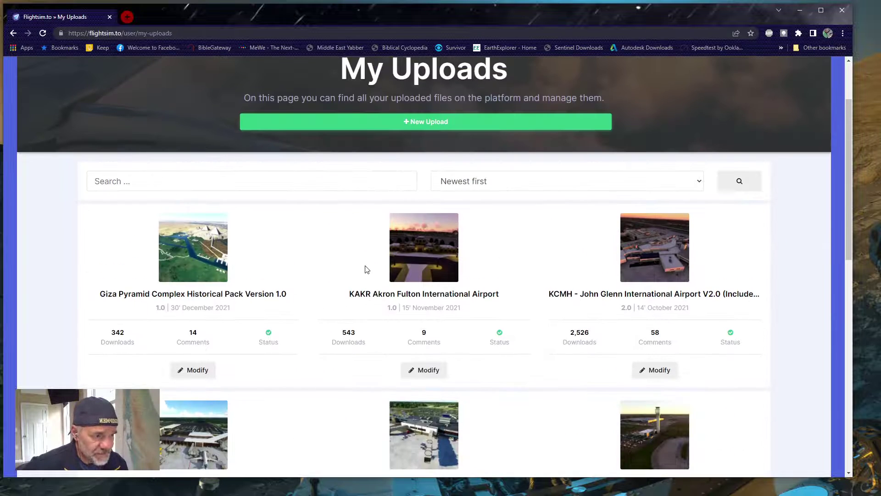
scroll(367, 269, down, 4)
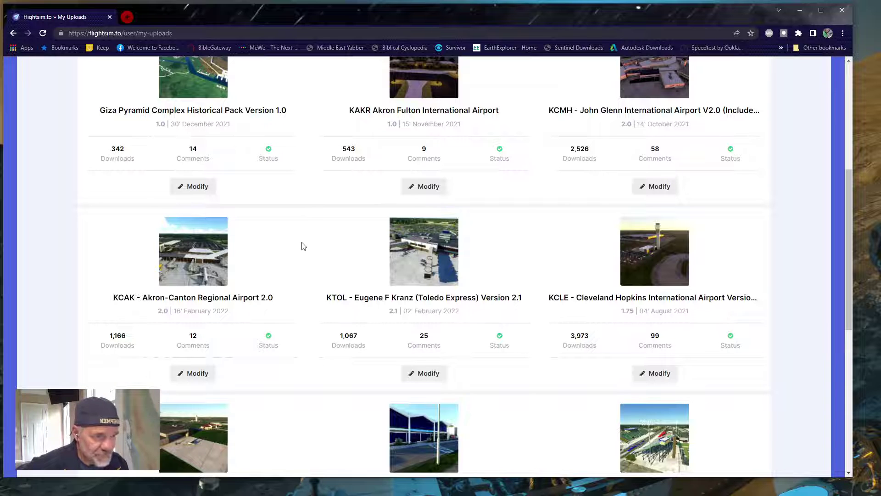
scroll(315, 247, down, 3)
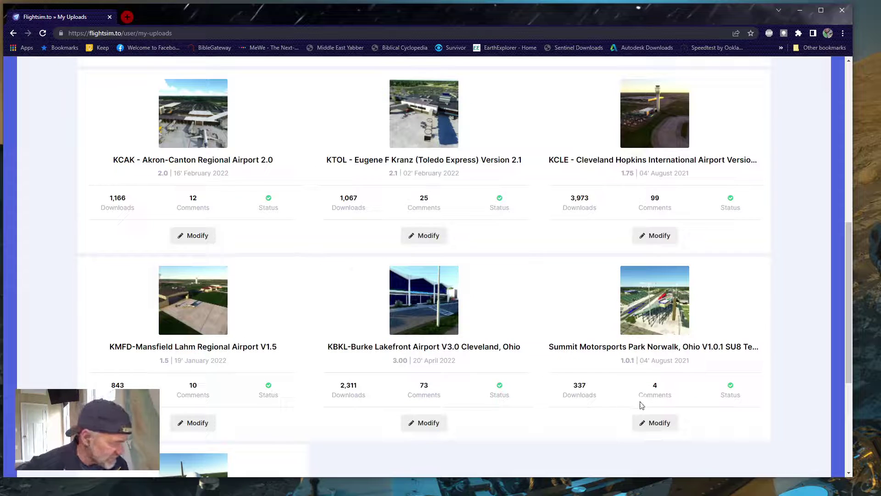
scroll(589, 395, up, 6)
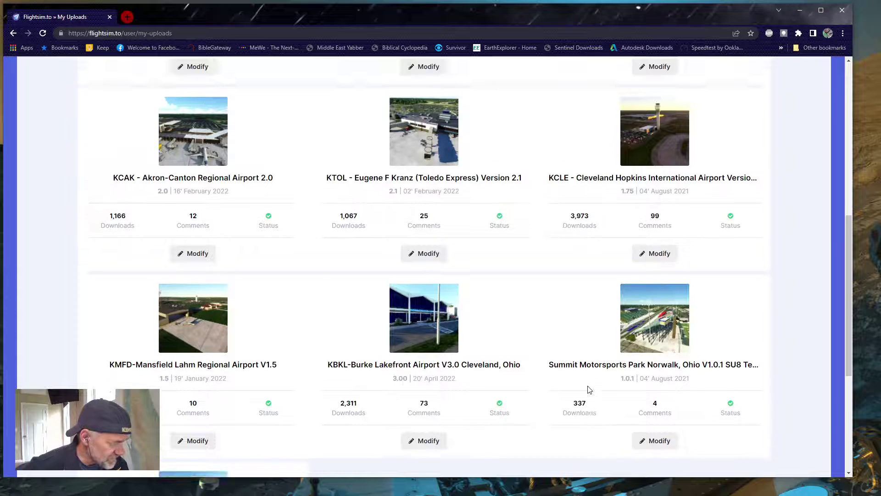
scroll(590, 389, down, 7)
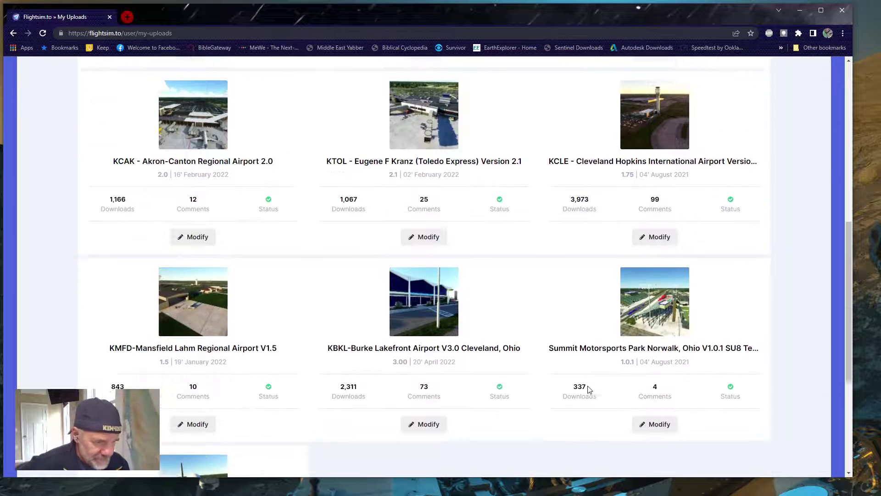
scroll(590, 389, down, 3)
scroll(589, 390, up, 11)
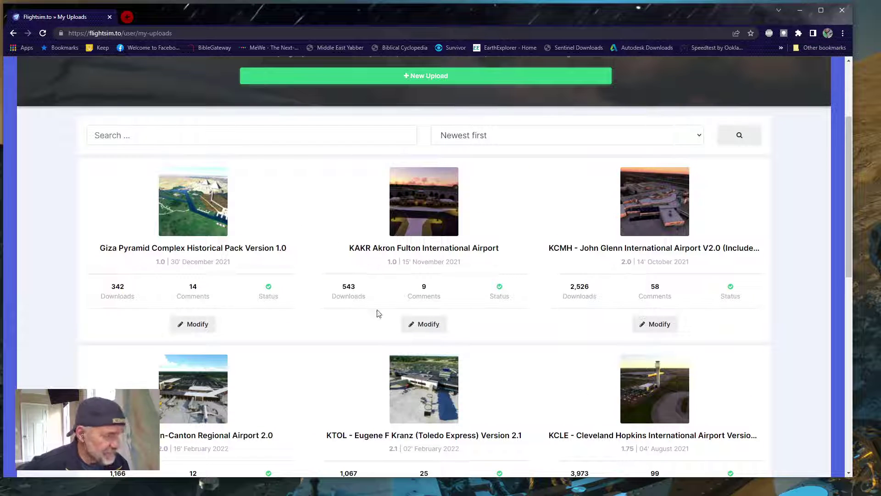
Open the Giza Pyramid Complex Historical Pack for modification and review its title, author, short description and category settings
click(195, 324)
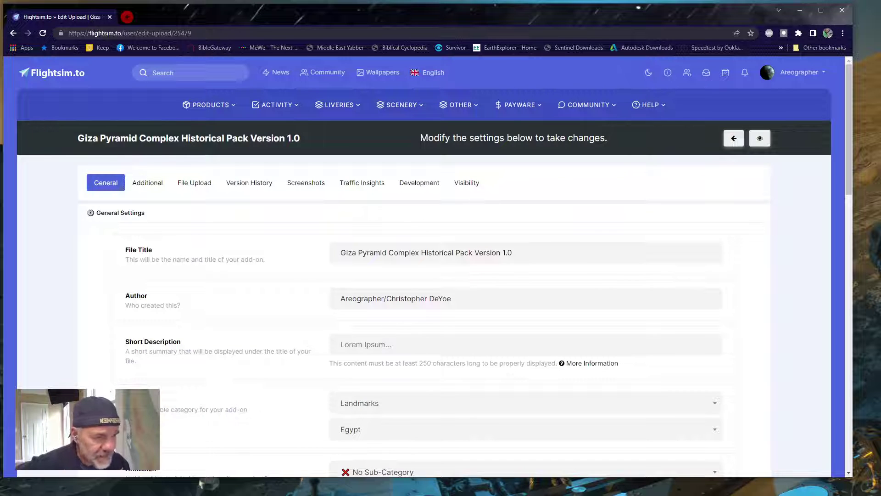
scroll(360, 284, down, 1)
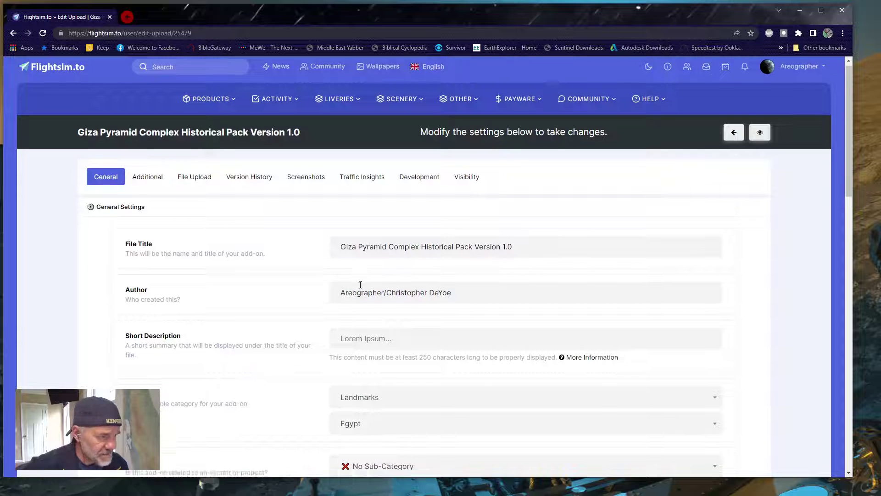
scroll(360, 285, down, 3)
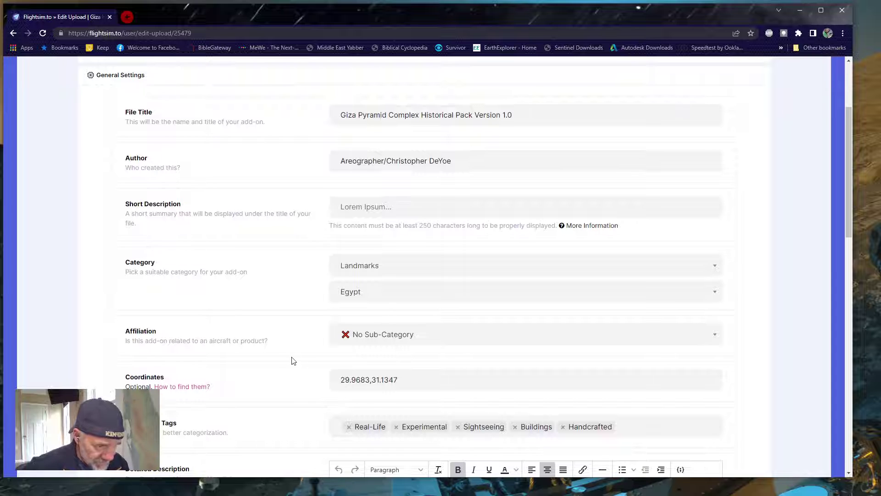
scroll(294, 361, down, 1)
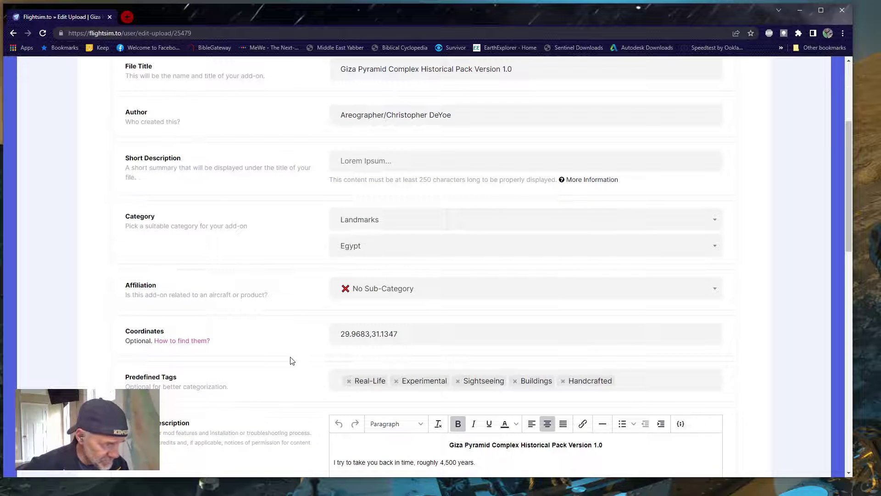
scroll(290, 360, up, 2)
scroll(290, 361, down, 1)
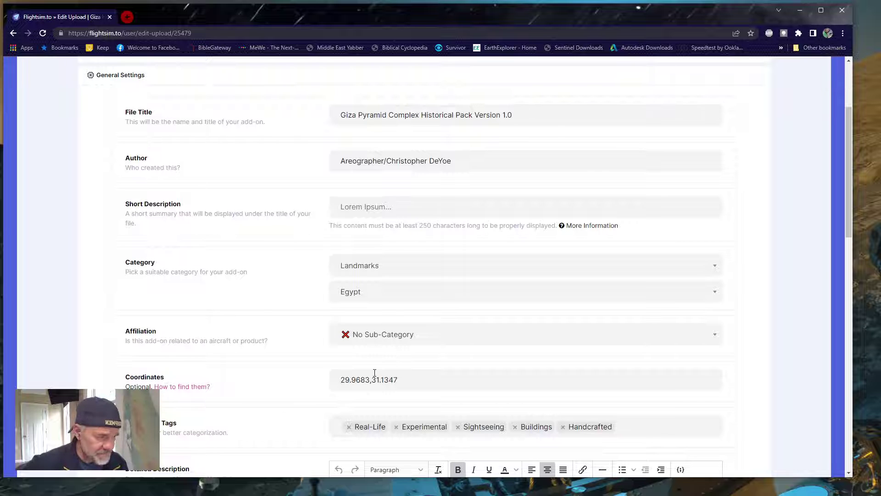
scroll(278, 351, up, 2)
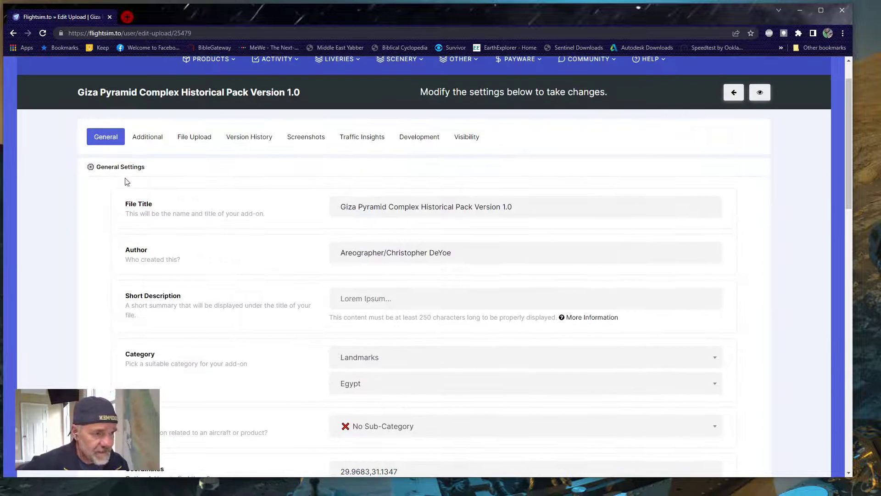
scroll(315, 272, down, 1)
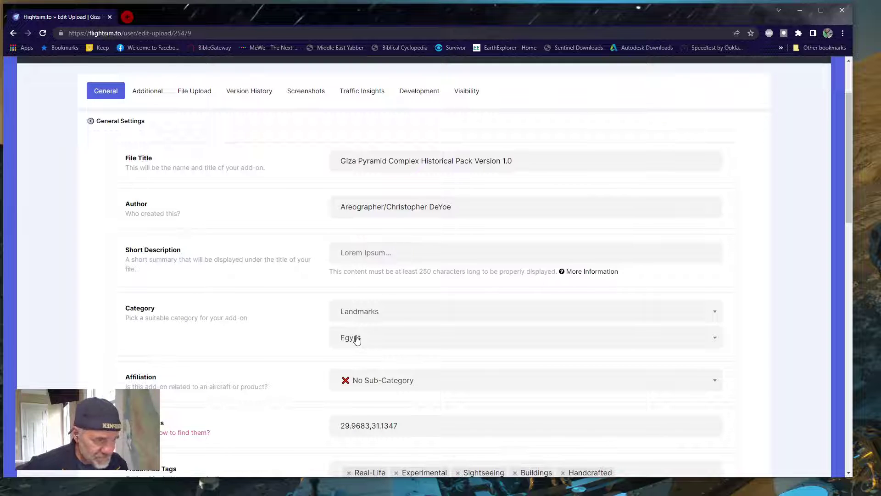
Place the cursor in the Coordinates field and review the surrounding general settings, including the predefined tags
scroll(358, 335, down, 3)
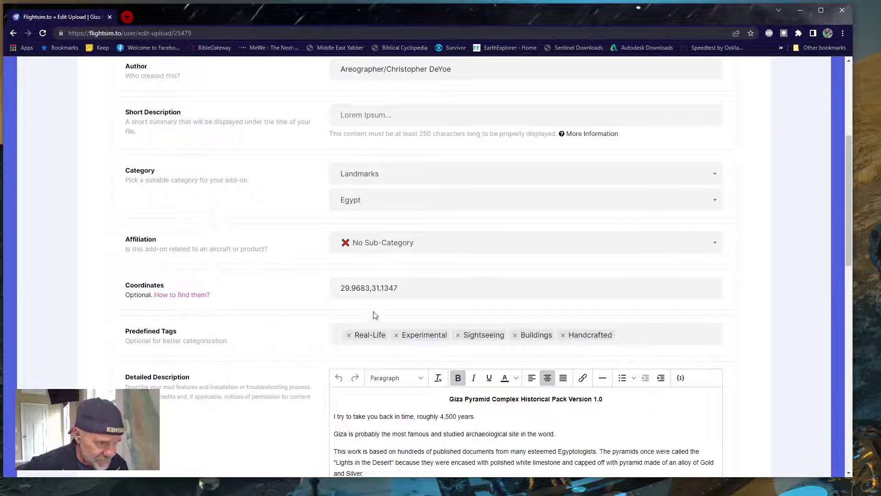
click(342, 288)
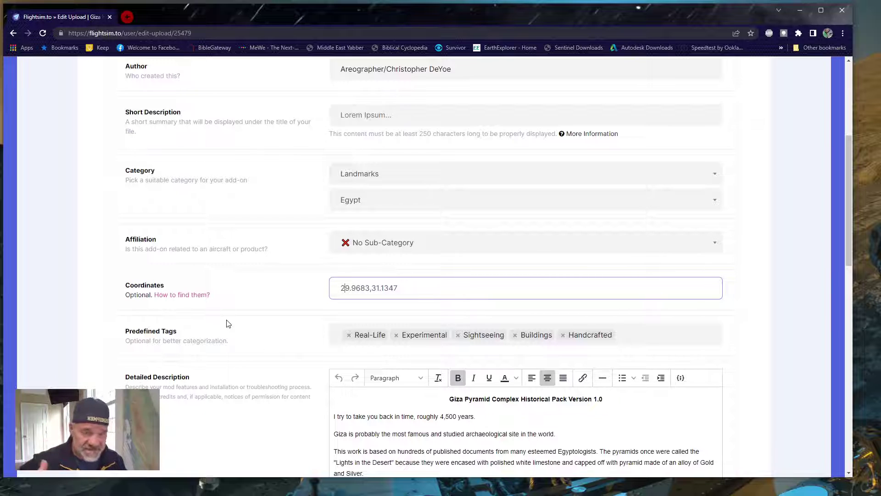
scroll(234, 324, up, 3)
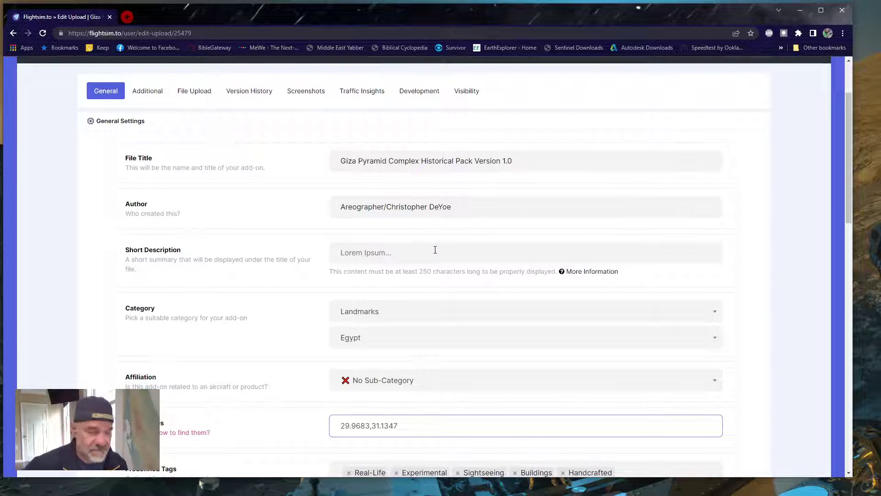
scroll(435, 250, down, 5)
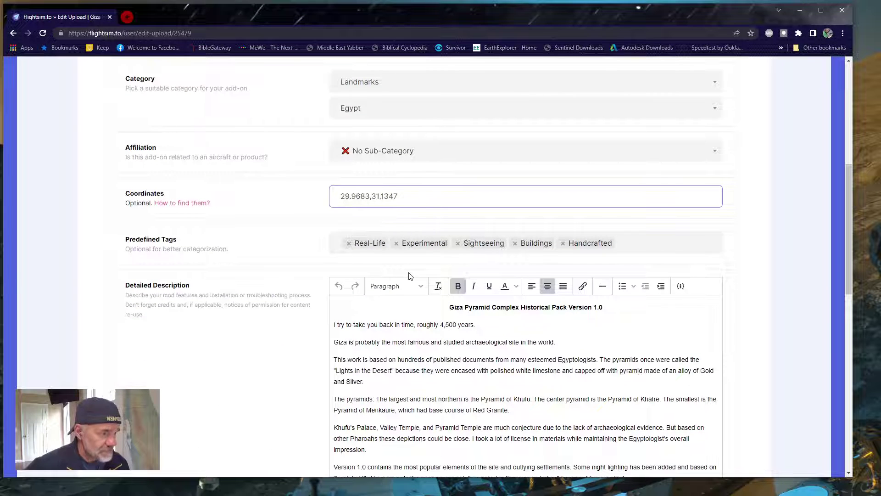
Read the pack's Detailed Description, including the installation instructions at its end
scroll(410, 275, down, 3)
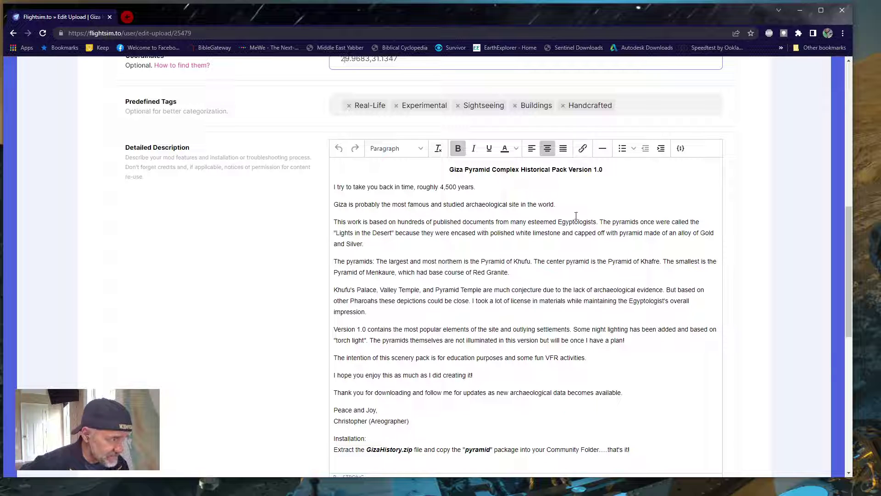
scroll(406, 413, down, 3)
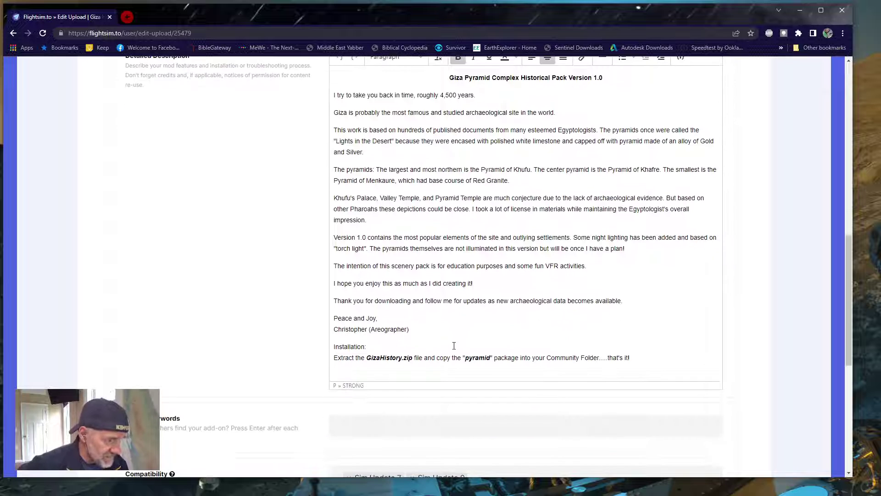
scroll(455, 347, up, 3)
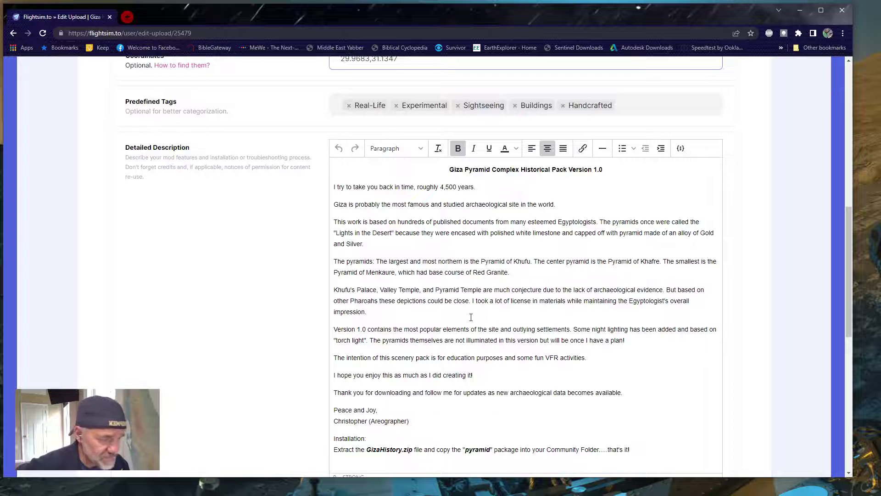
scroll(471, 317, down, 5)
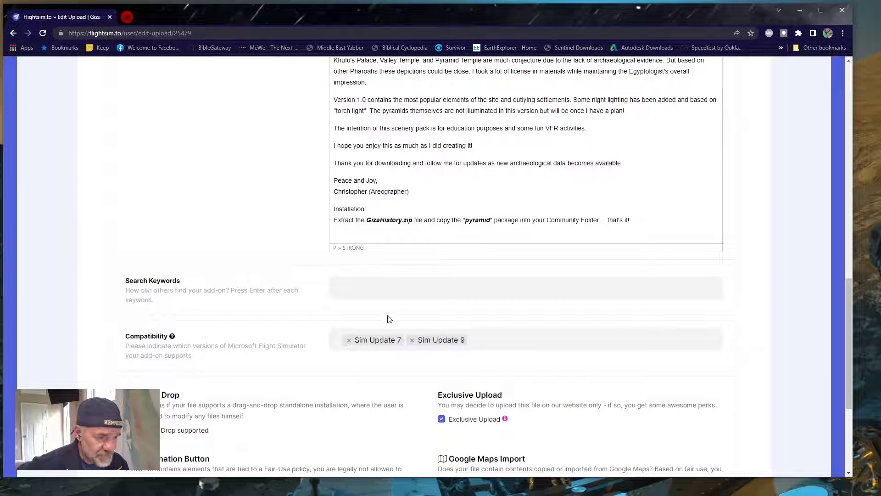
Check the Search Keywords field, the available Compatibility versions and the distribution options above Submit Changes, without altering any of them
click(345, 291)
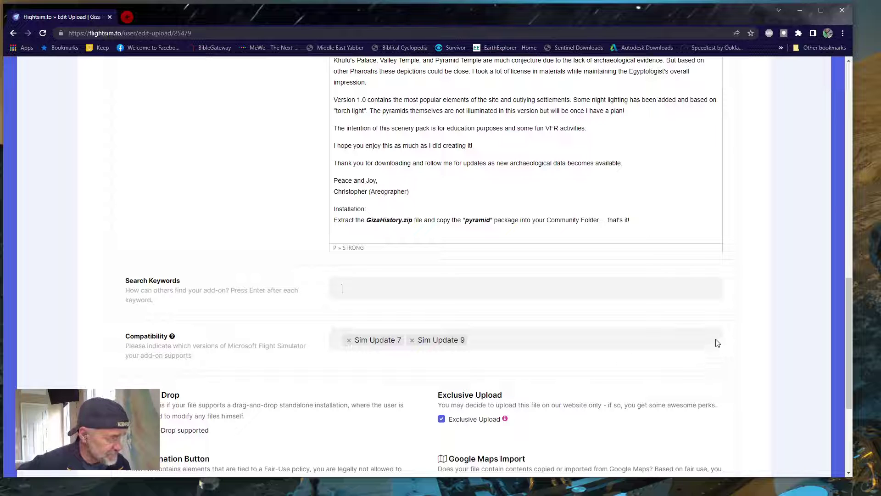
click(499, 344)
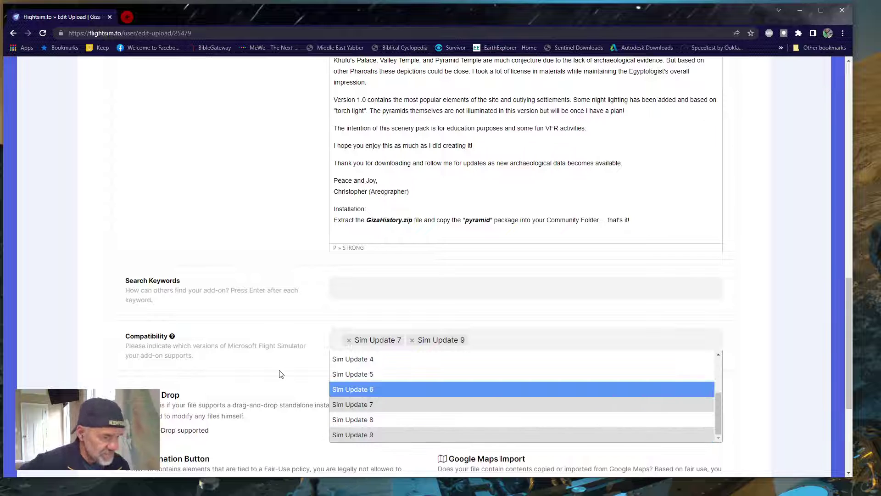
click(295, 375)
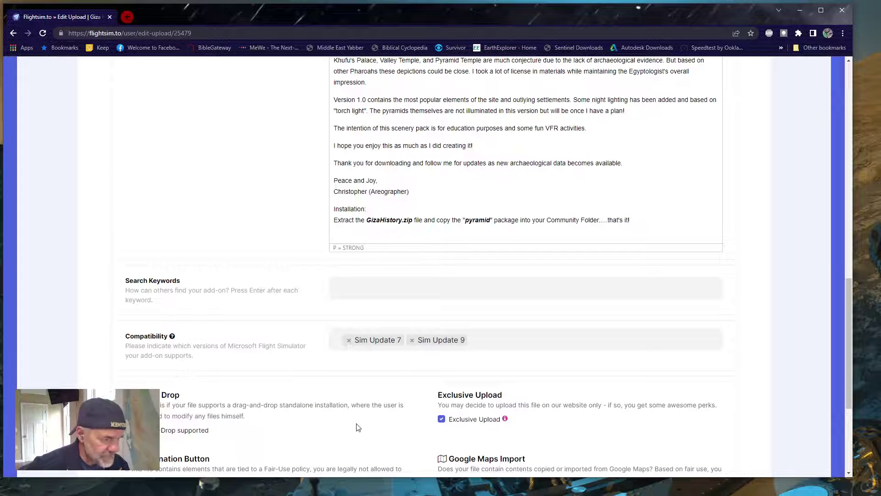
scroll(367, 408, down, 4)
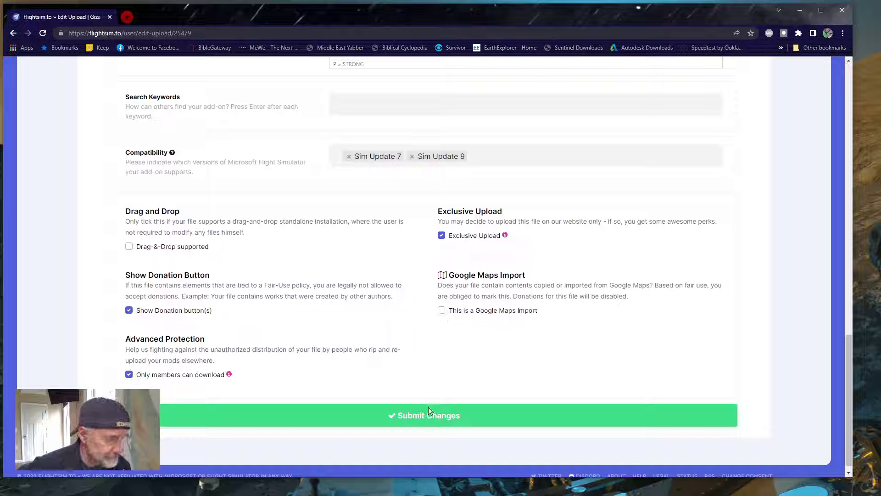
Open the pack's Additional settings and review the frequently asked questions, dependencies and permission choices
scroll(420, 352, up, 20)
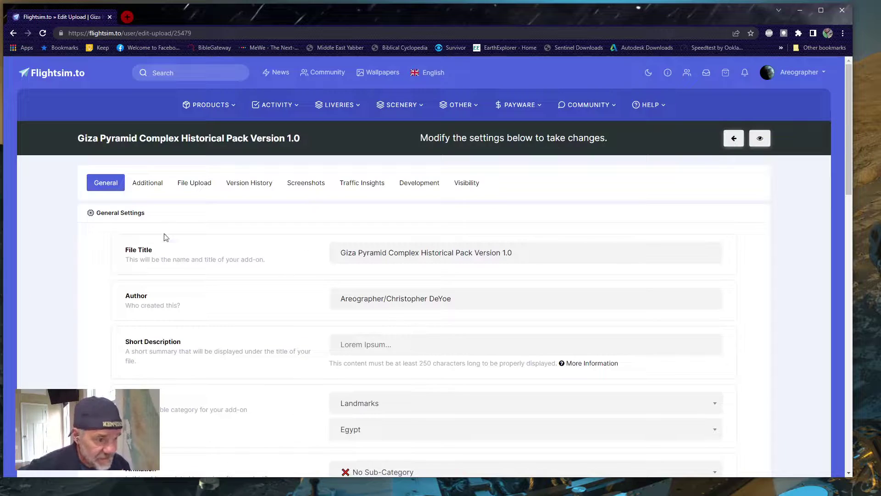
click(154, 186)
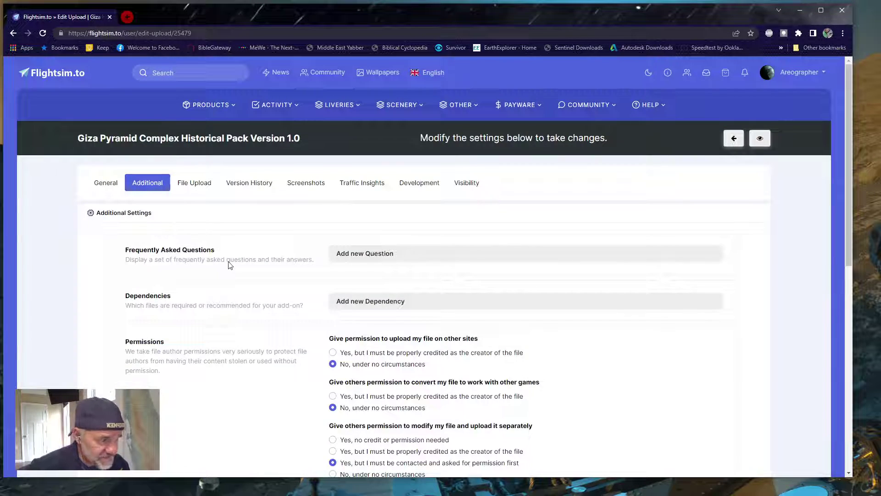
scroll(302, 328, down, 1)
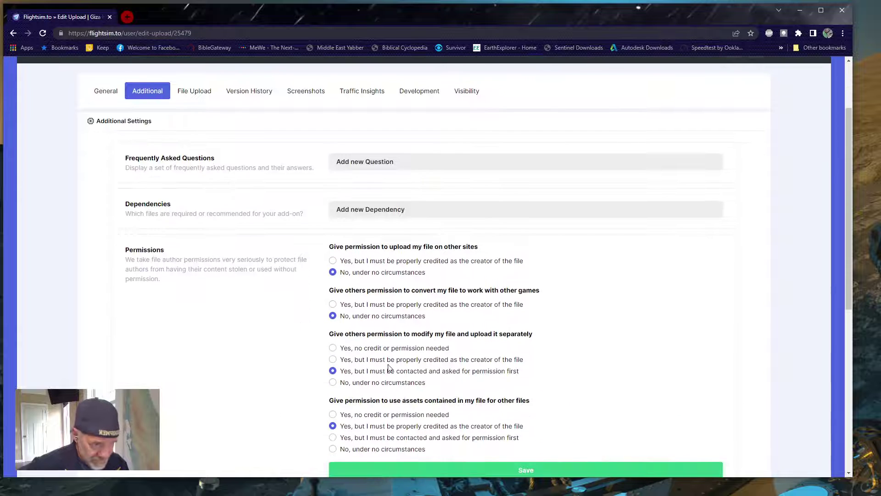
scroll(221, 206, down, 2)
scroll(200, 180, up, 4)
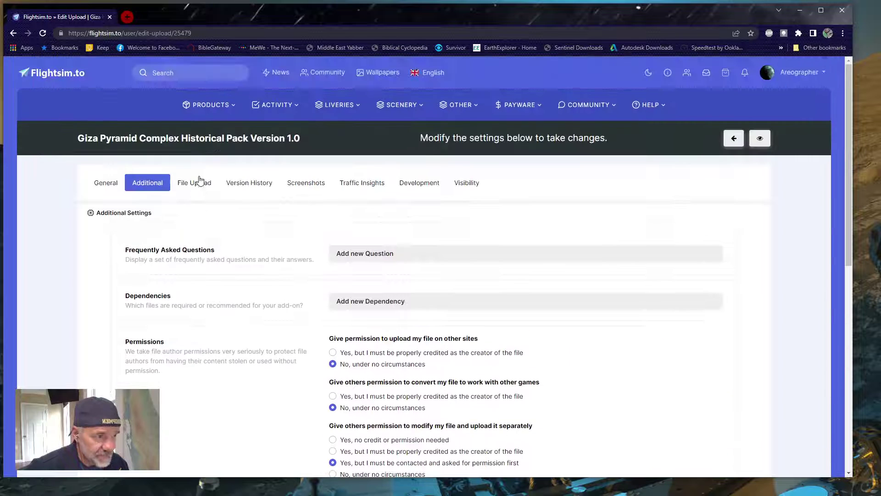
Open the pack's File Upload settings and review the replacement file field and the choices for keeping the previous version
click(196, 183)
scroll(319, 289, down, 3)
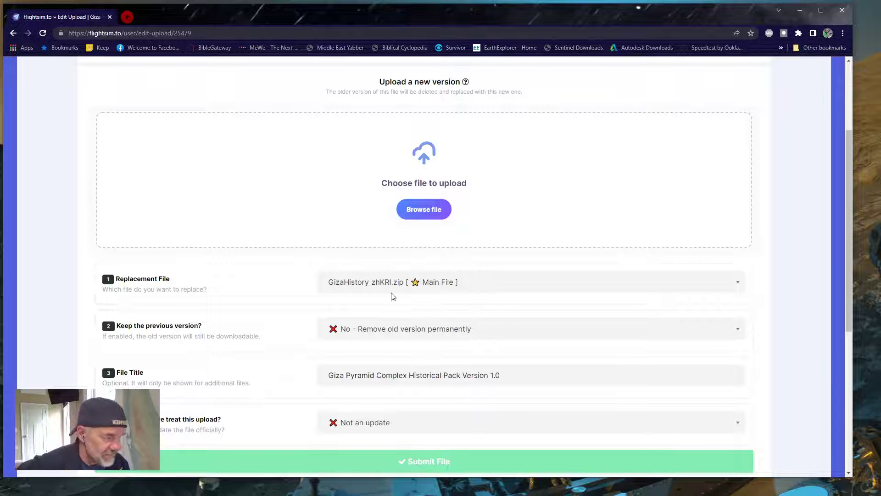
scroll(345, 363, down, 2)
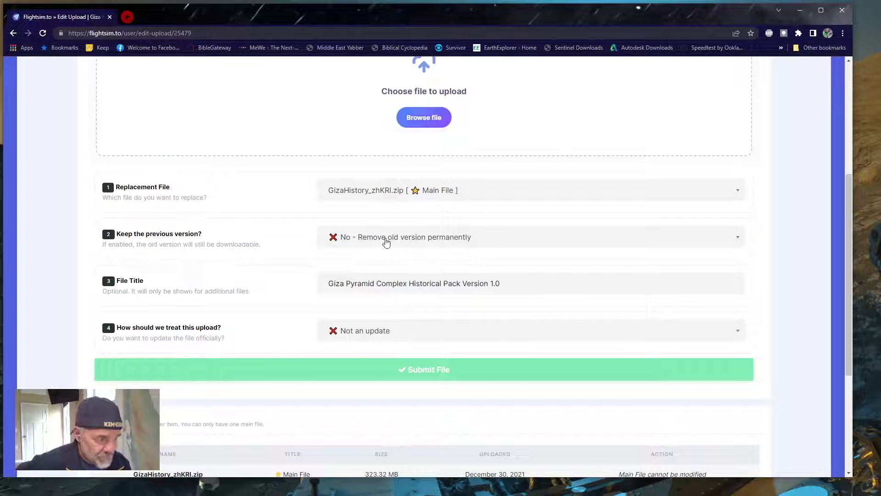
click(738, 239)
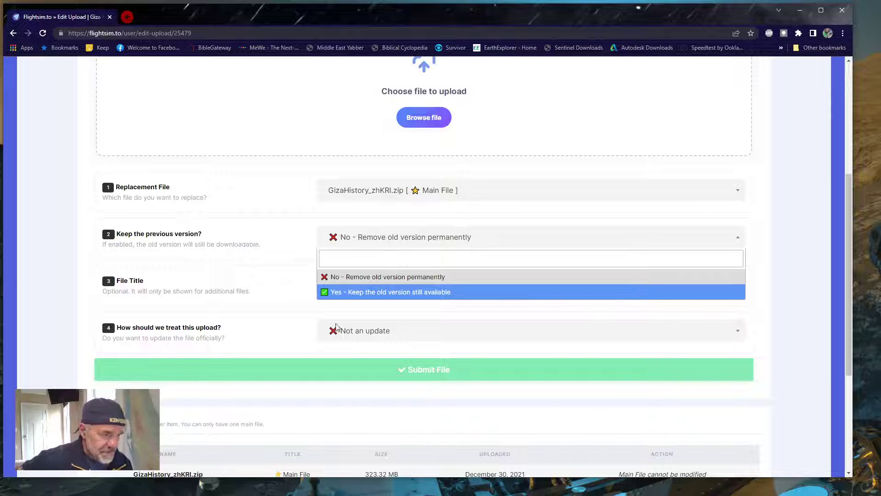
click(292, 327)
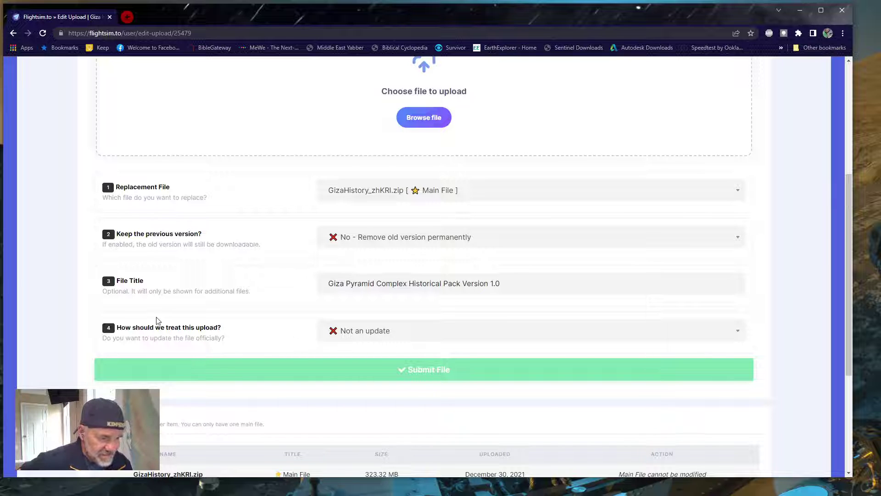
Set the upload's treatment to Version Update - Official Update and review the New File Version, changelog and notification fields without filling them in
click(740, 334)
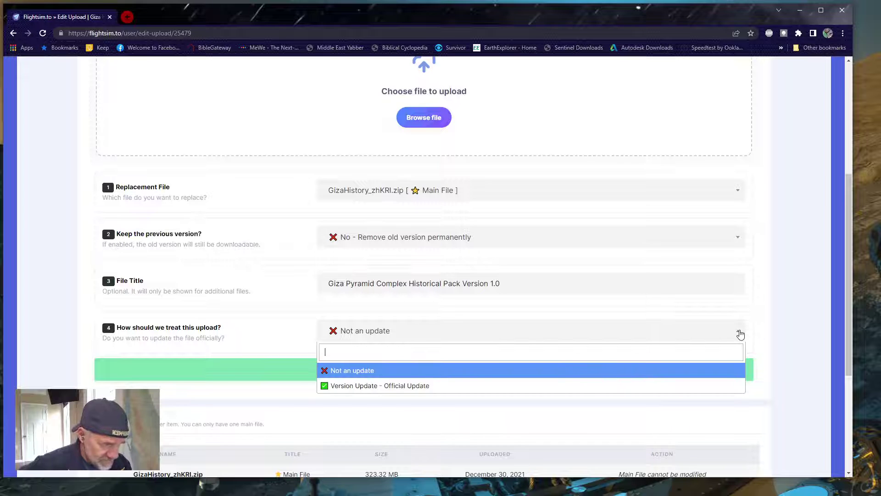
click(358, 388)
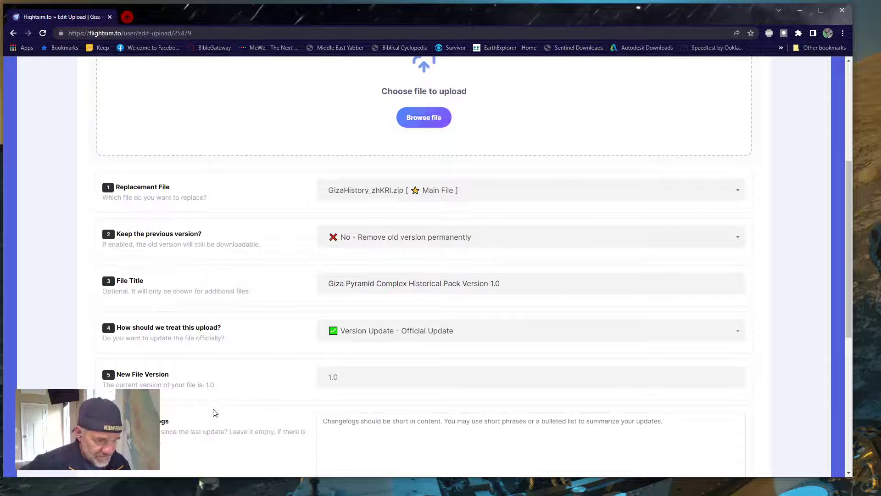
scroll(267, 412, down, 3)
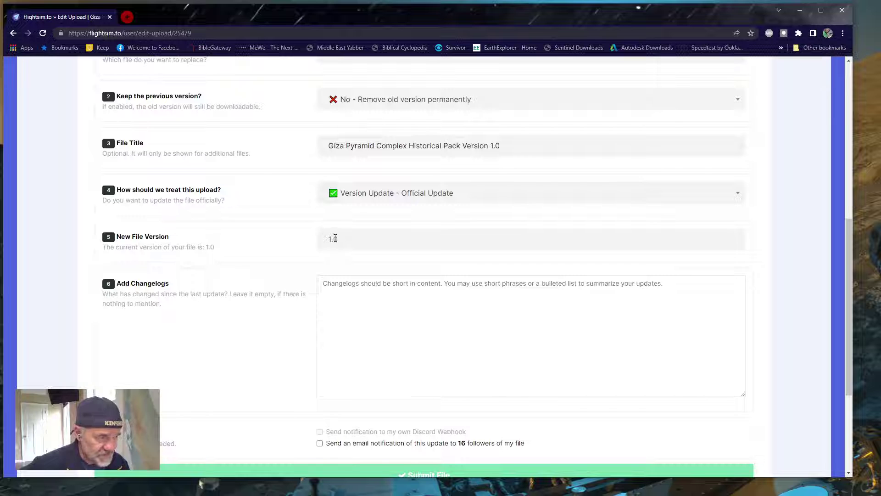
click(335, 237)
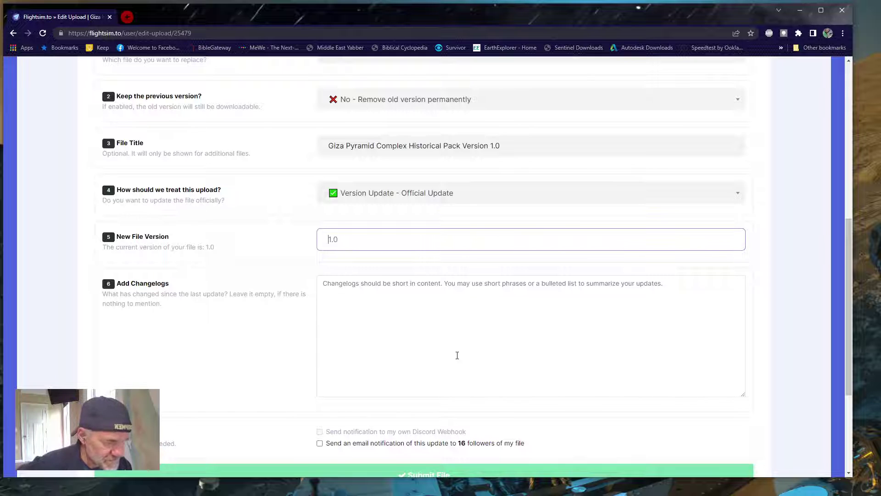
click(278, 363)
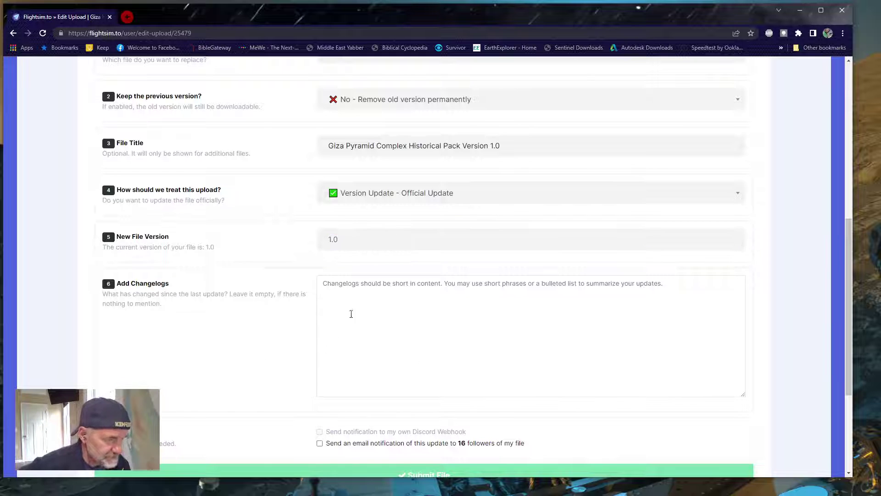
scroll(521, 369, down, 3)
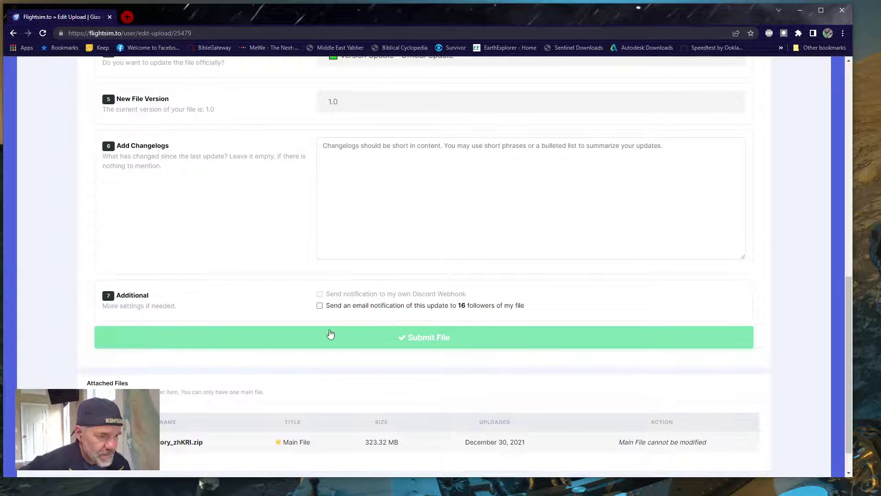
scroll(331, 333, up, 7)
scroll(335, 339, down, 8)
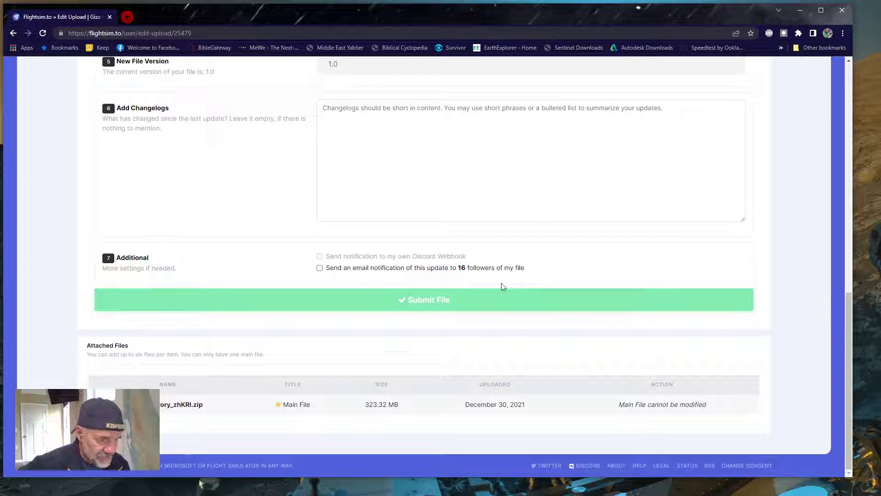
scroll(385, 221, up, 13)
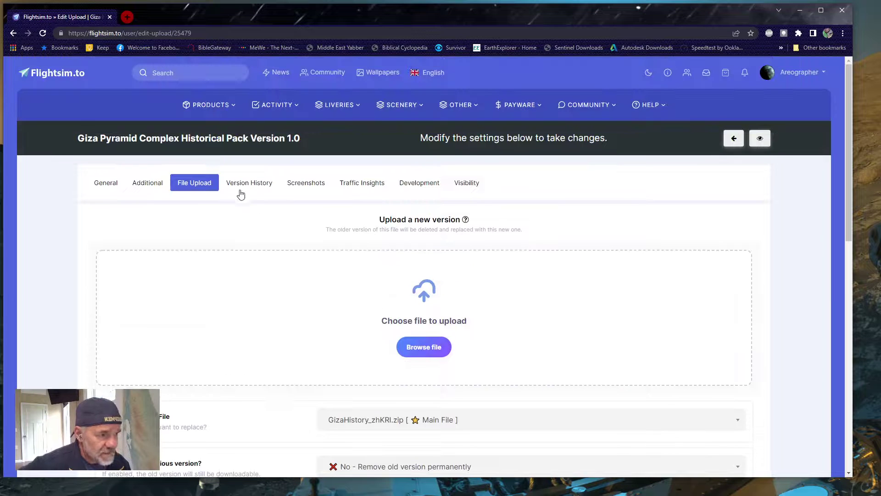
Check the pack's version history and look through its existing screenshots
click(246, 186)
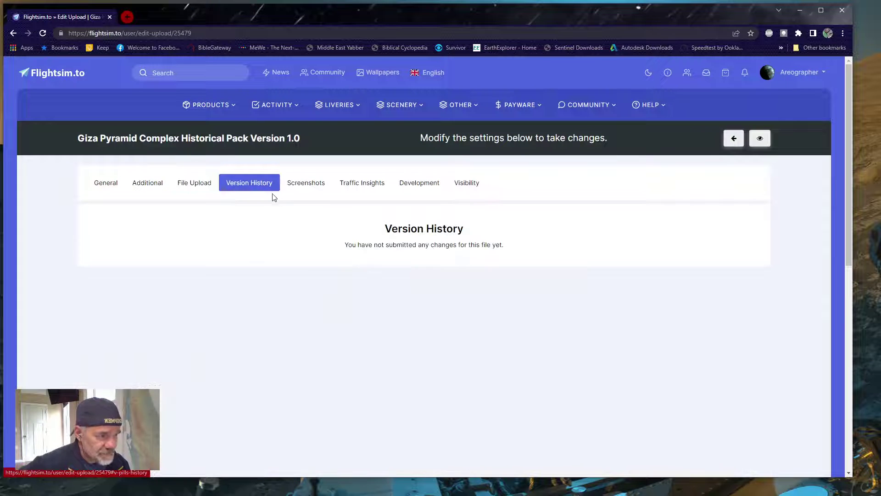
scroll(429, 319, down, 1)
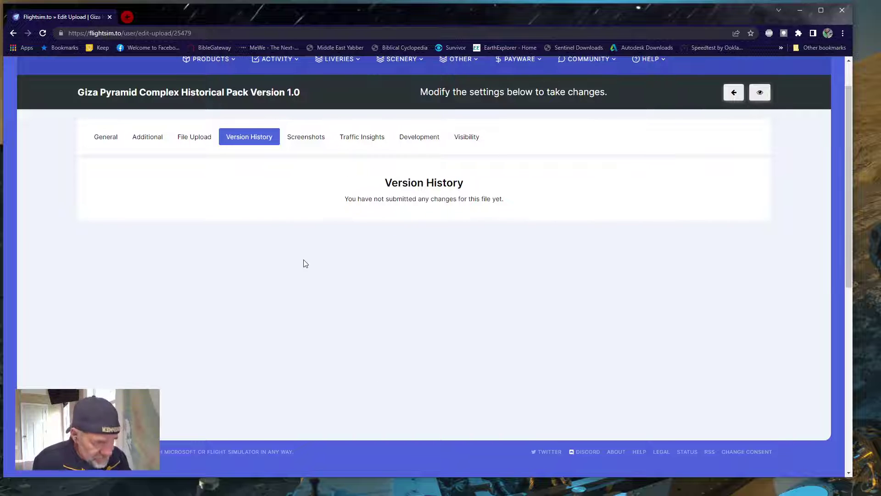
click(316, 140)
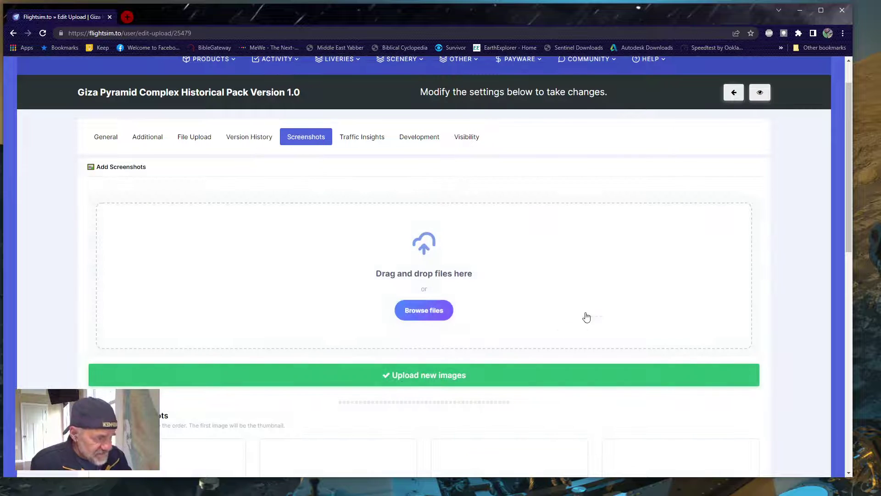
scroll(523, 351, down, 4)
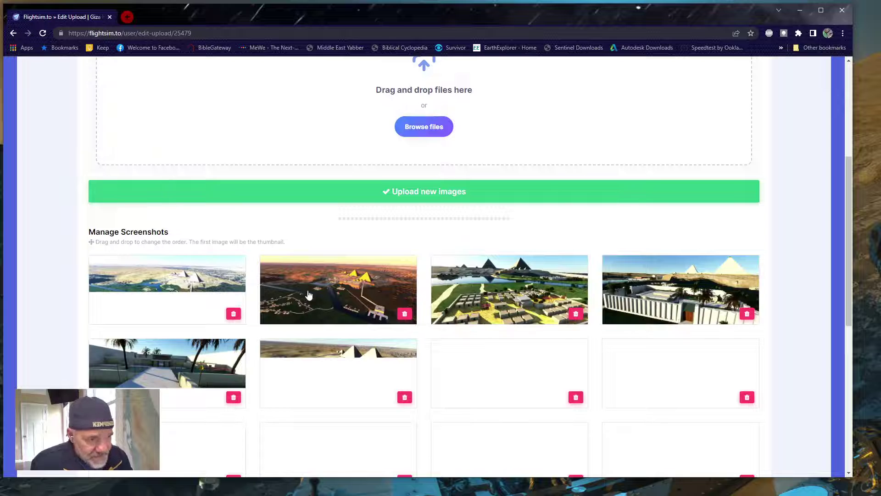
scroll(371, 274, down, 2)
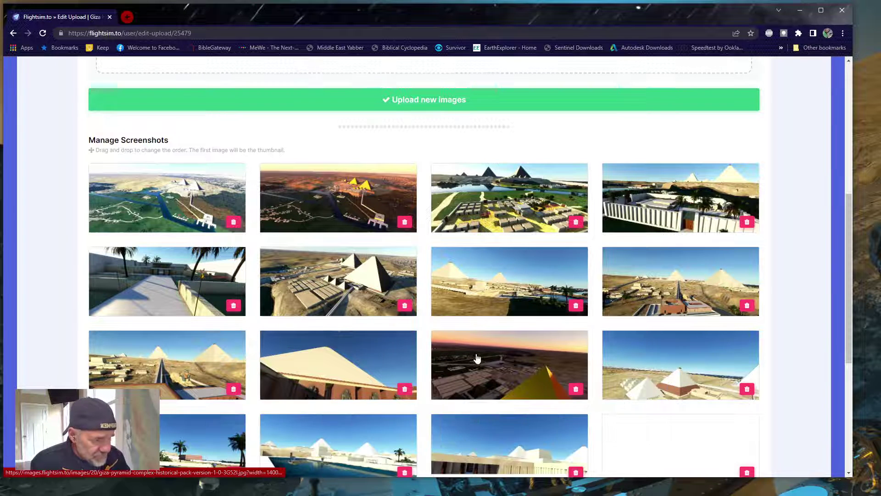
scroll(505, 361, down, 4)
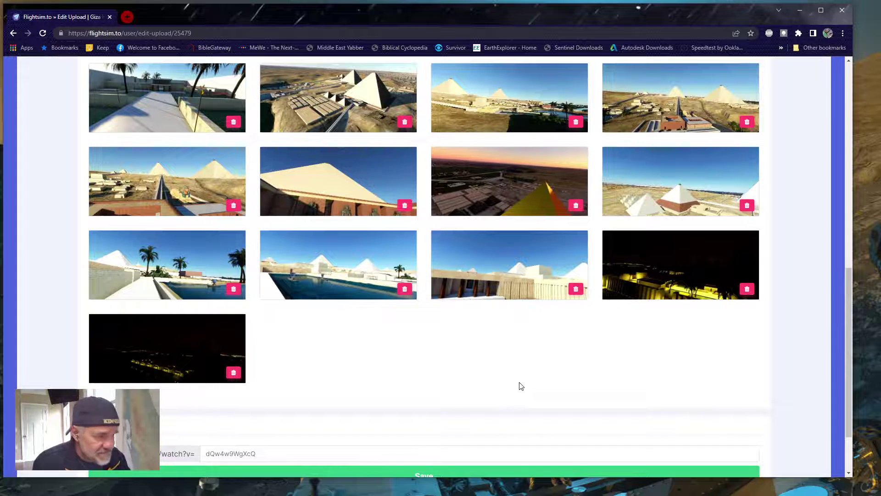
Reorder the pack's screenshots by moving the third image, the green village with dark pyramids, into second place
scroll(521, 386, up, 4)
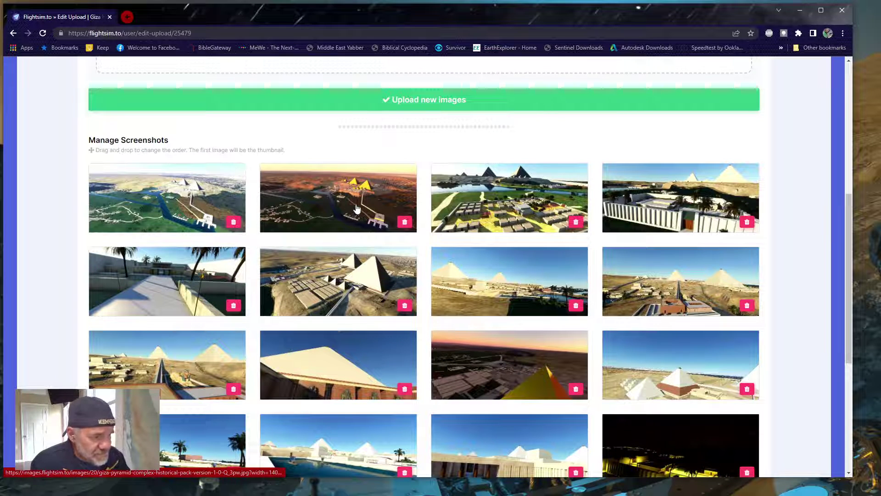
drag(503, 212, 385, 203)
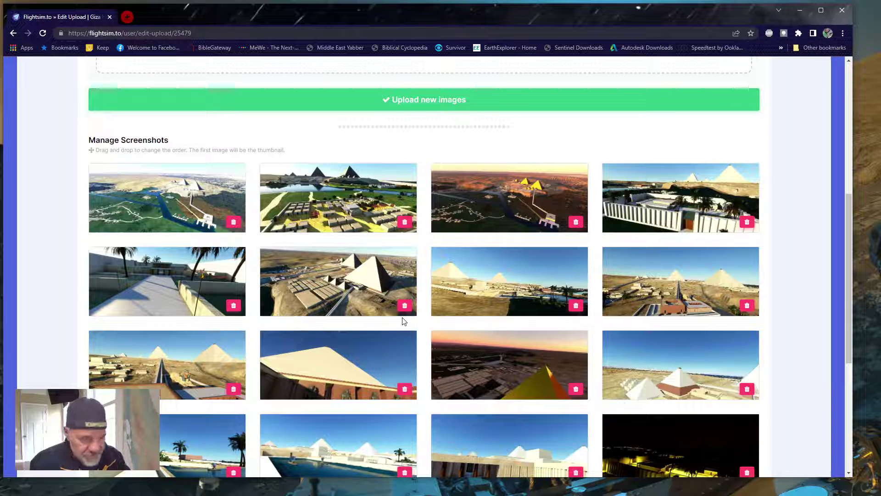
scroll(404, 317, down, 1)
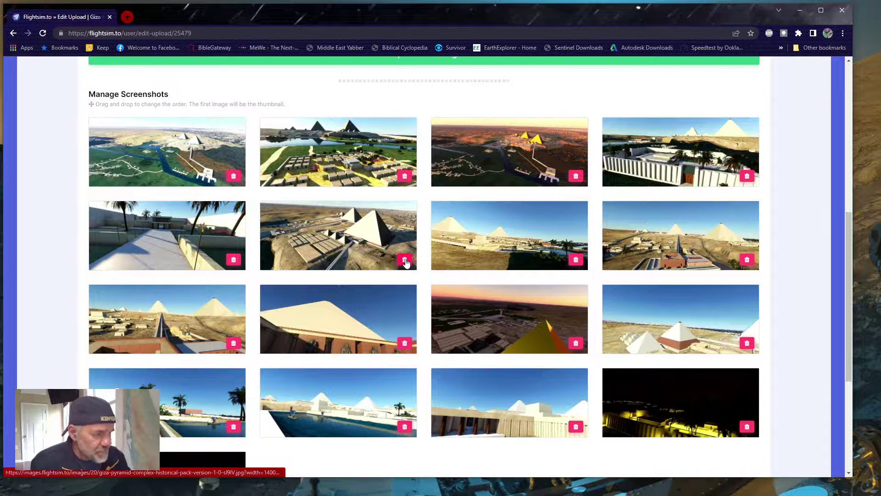
scroll(406, 260, up, 4)
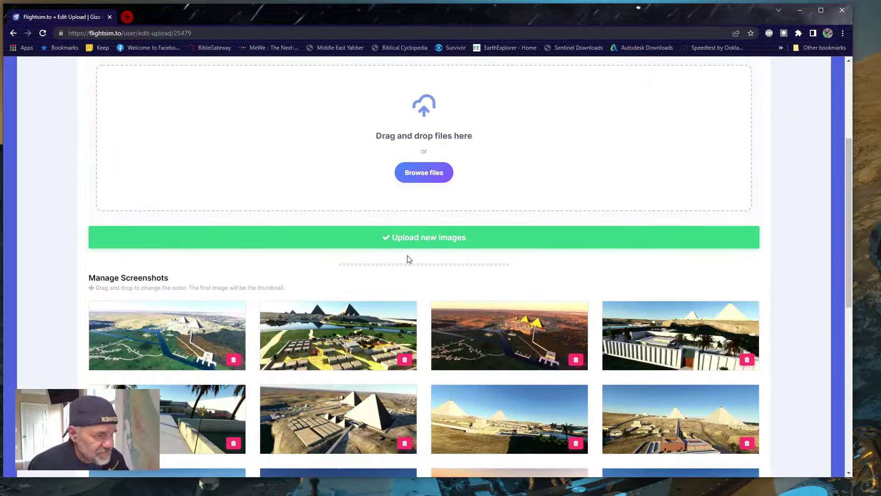
scroll(407, 260, up, 3)
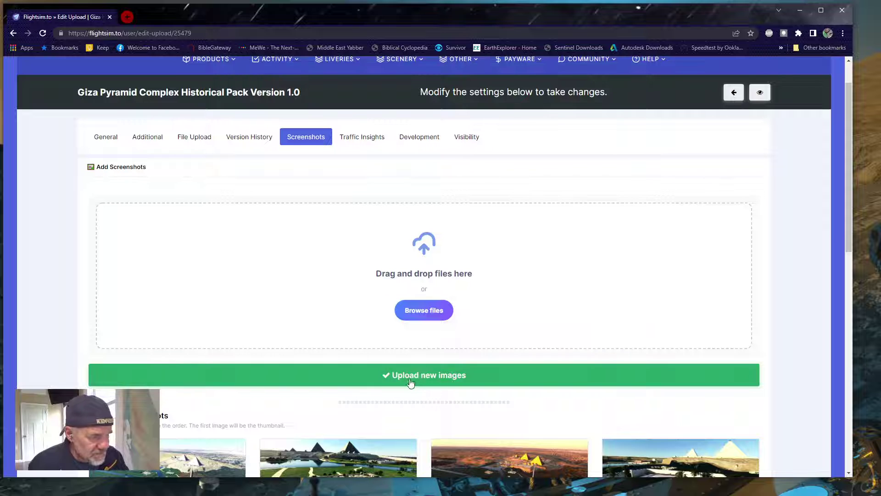
Review the reordered screenshots and the YouTube Preview field below them
scroll(436, 360, down, 10)
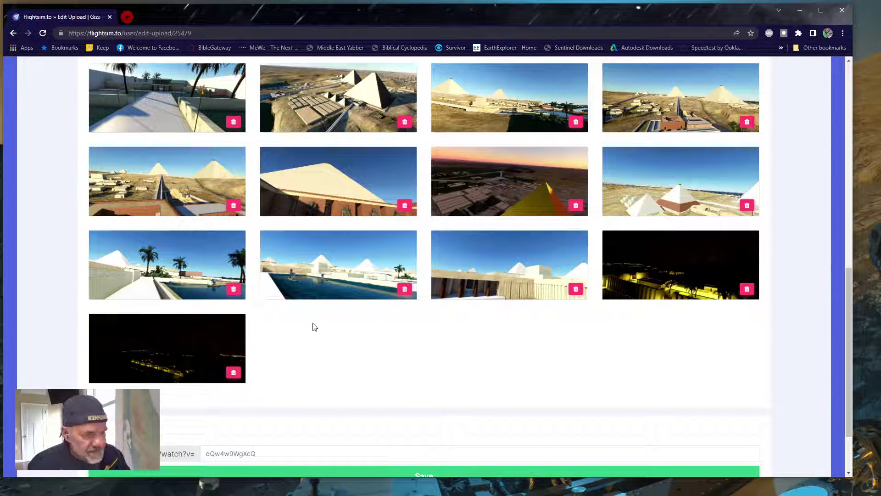
scroll(403, 347, up, 4)
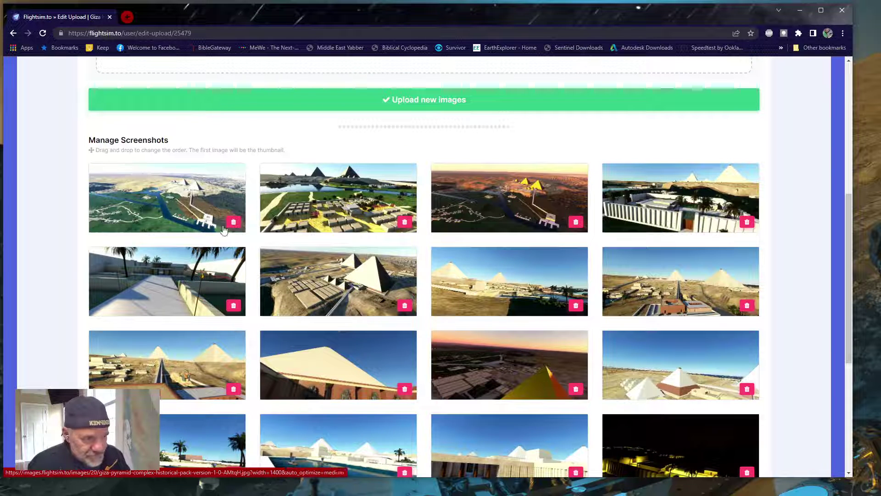
scroll(363, 330, down, 4)
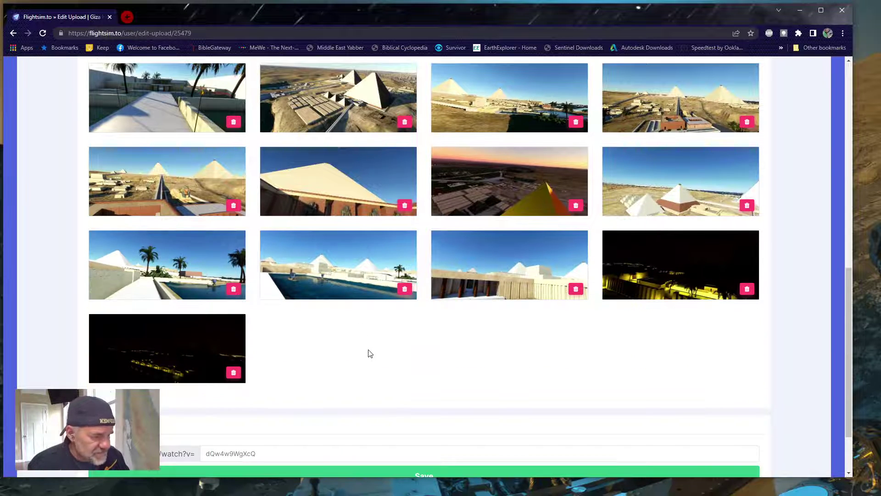
scroll(317, 252, down, 2)
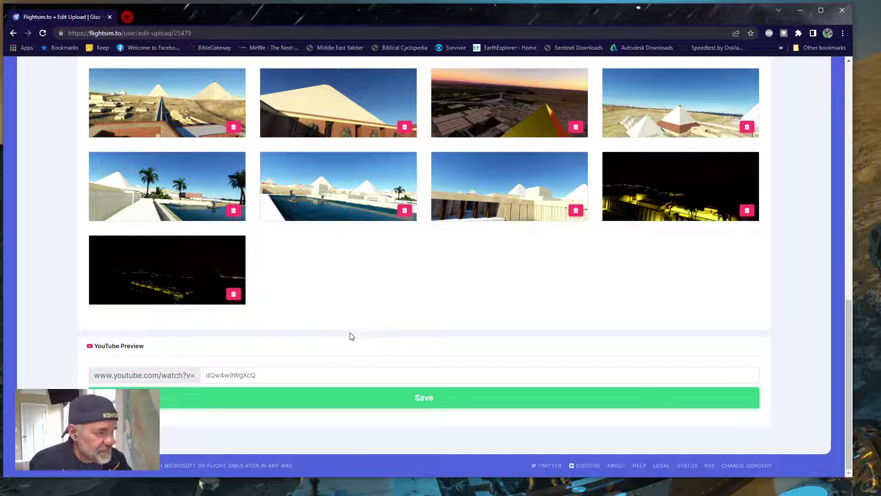
scroll(200, 234, up, 10)
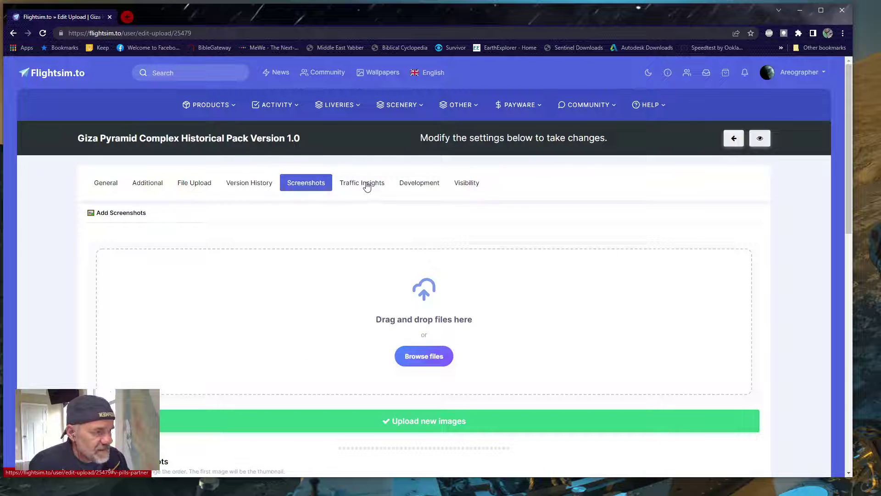
Open the pack's Traffic Insights and examine the download totals, the 45-day download chart and the downloads by country
click(365, 181)
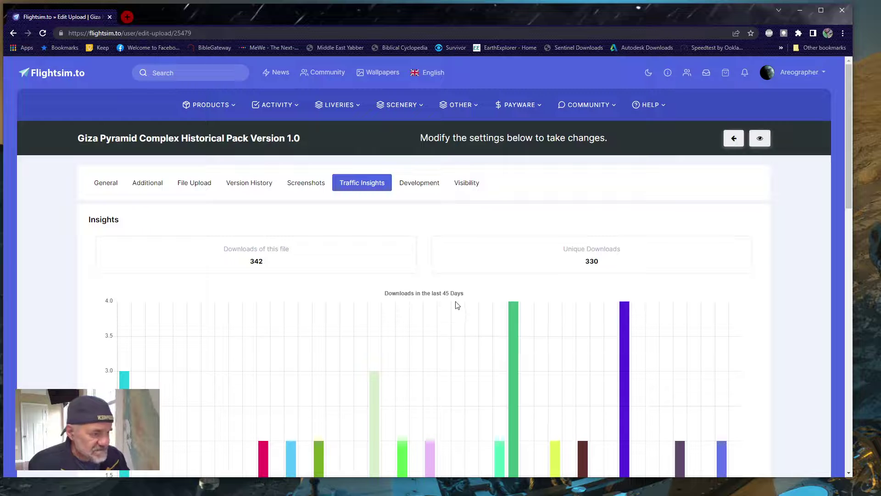
scroll(452, 285, down, 3)
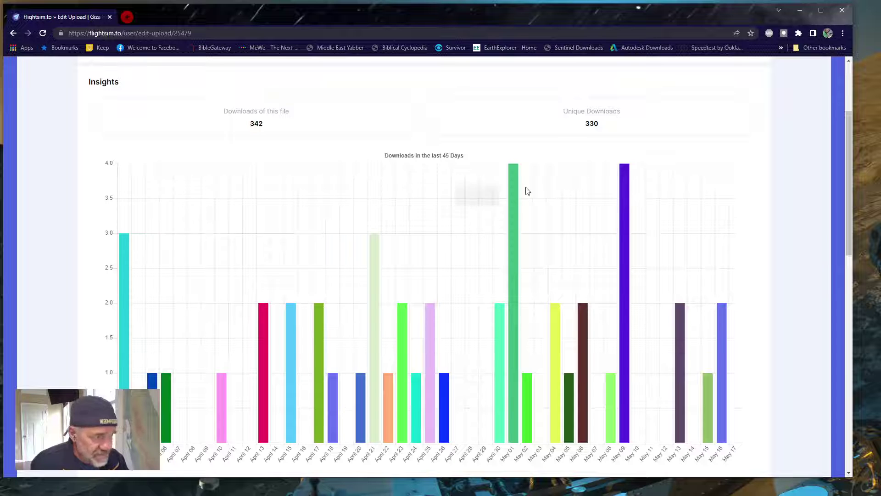
scroll(500, 253, down, 4)
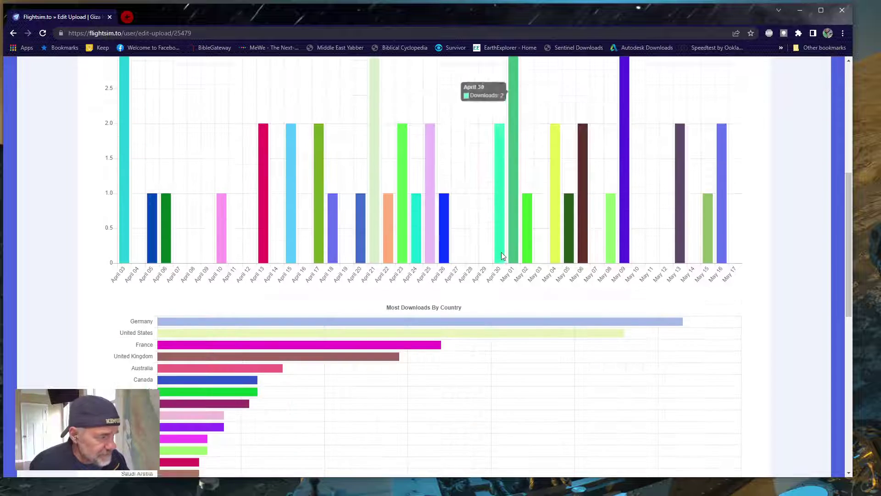
scroll(502, 252, up, 1)
scroll(503, 252, down, 1)
scroll(504, 255, down, 3)
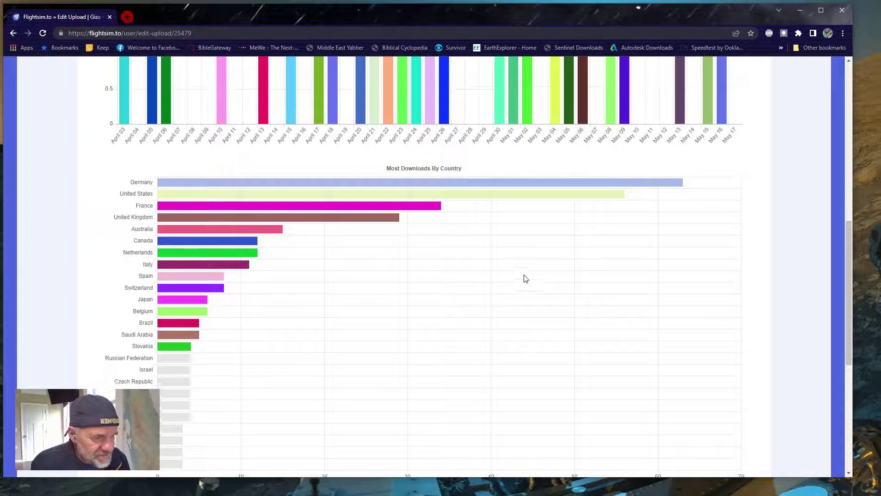
scroll(525, 278, up, 9)
scroll(525, 277, up, 2)
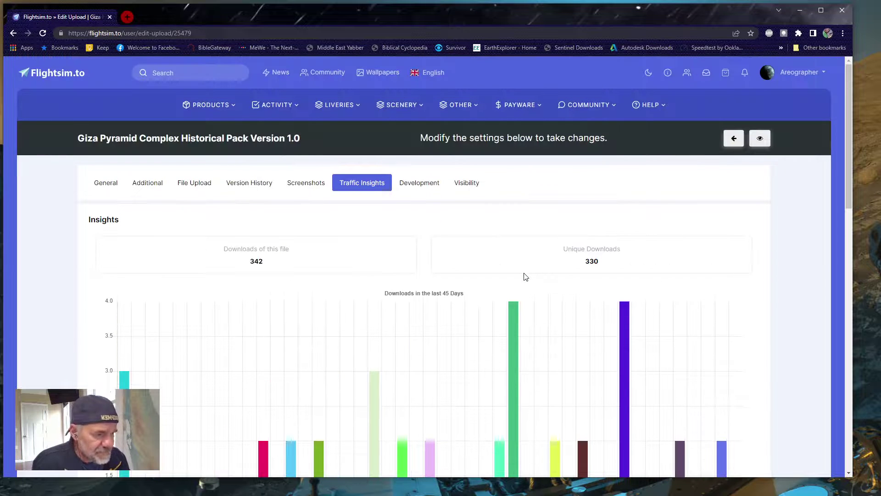
Review the pack's Development roadmap, backlog and group messaging options, and open its Visibility settings
click(420, 183)
scroll(520, 286, down, 2)
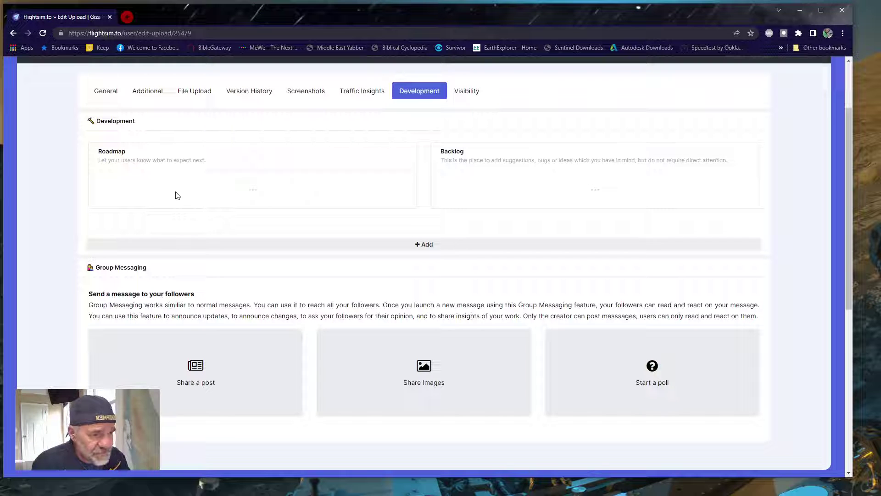
click(467, 91)
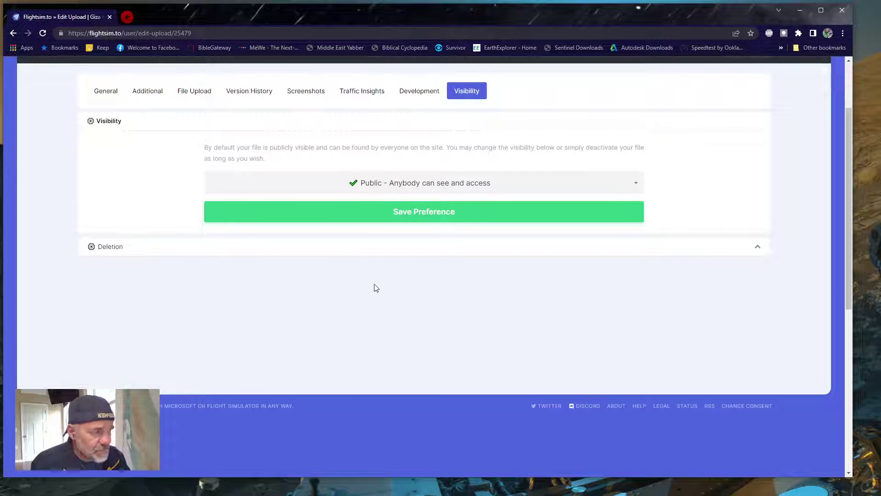
Examine the Giza pack's Public, Unlisted and Disabled visibility options without changing the setting, and return to the uploads list
click(636, 185)
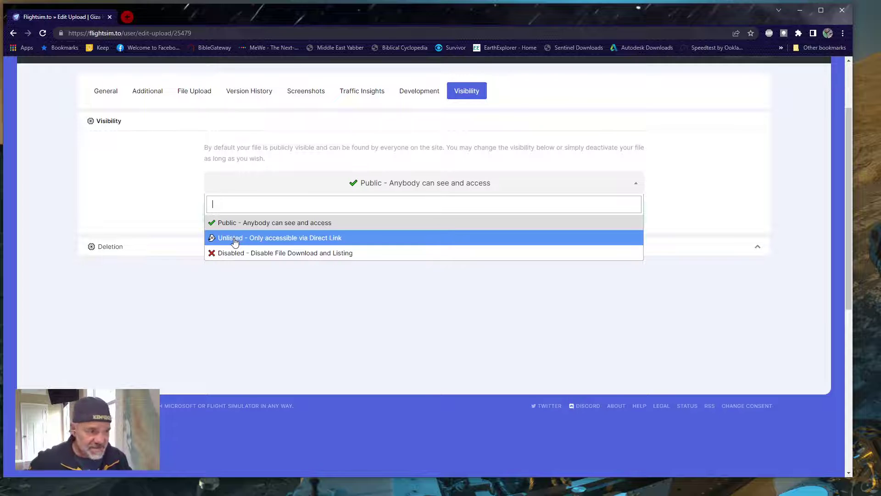
scroll(387, 184, up, 2)
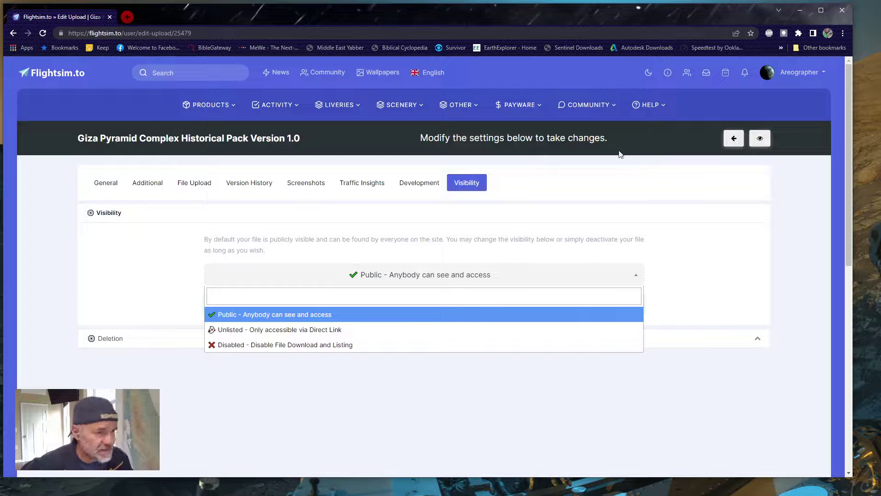
click(733, 139)
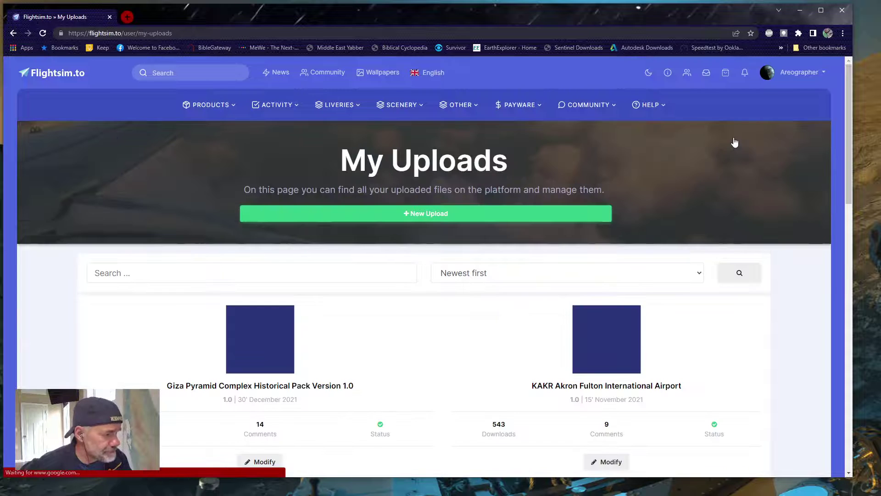
Find KBKL-Burke Lakefront Airport V3.0 Cleveland, Ohio among the uploads and open it for modification
scroll(443, 299, down, 3)
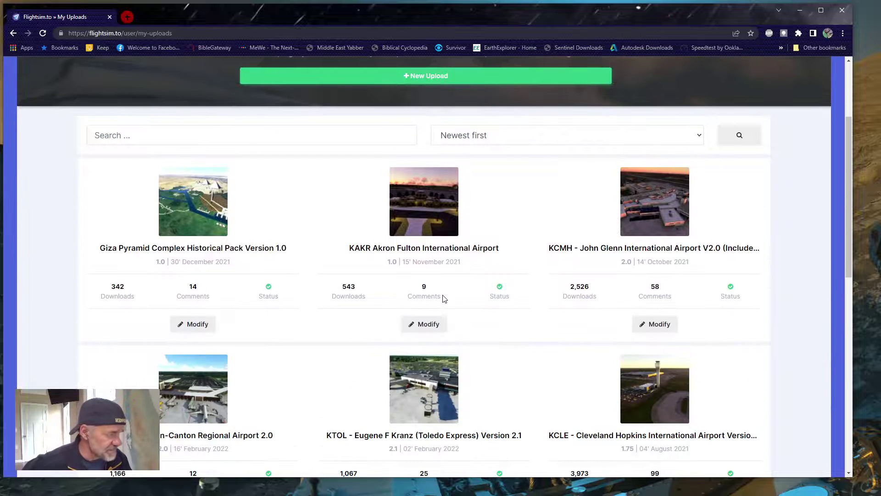
scroll(504, 296, down, 2)
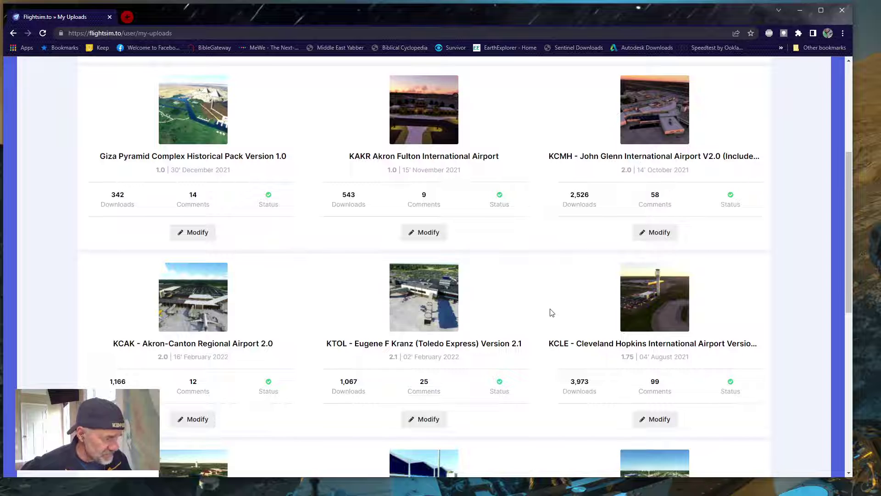
scroll(526, 305, down, 2)
scroll(527, 305, down, 2)
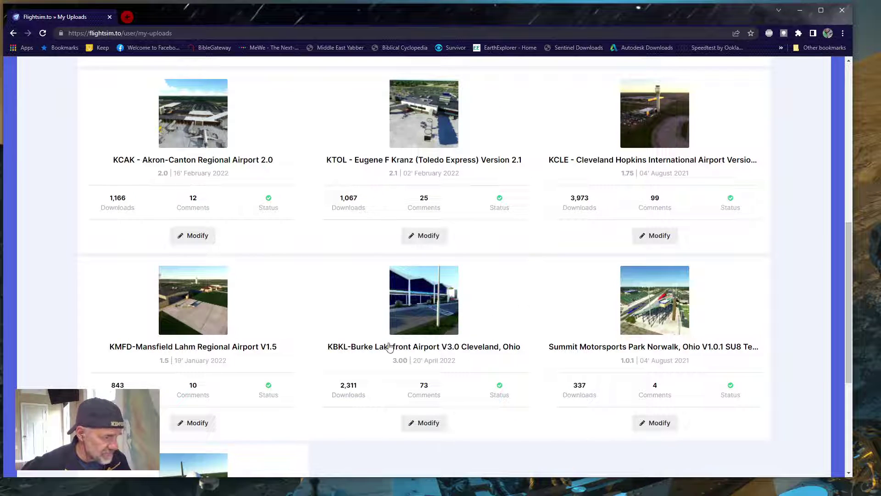
click(425, 431)
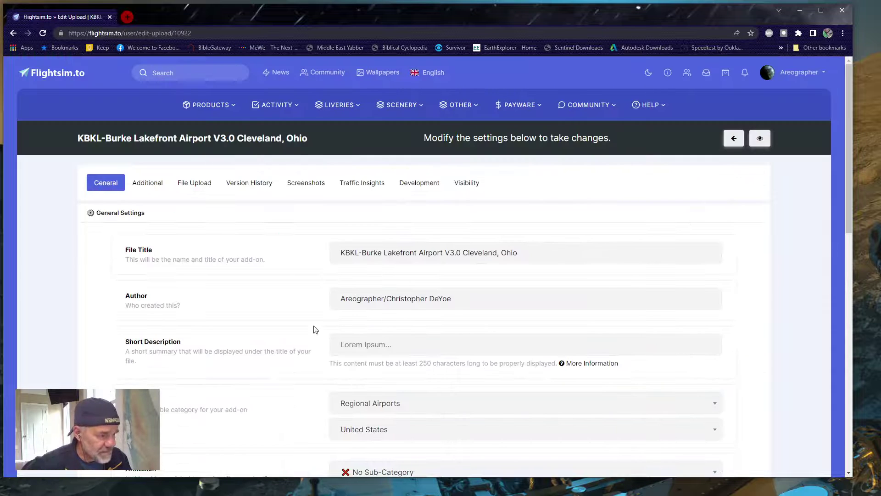
Review the Burke Lakefront upload's general settings, including its detailed description with version notes and parking guide, compatibility and download options
scroll(316, 330, down, 4)
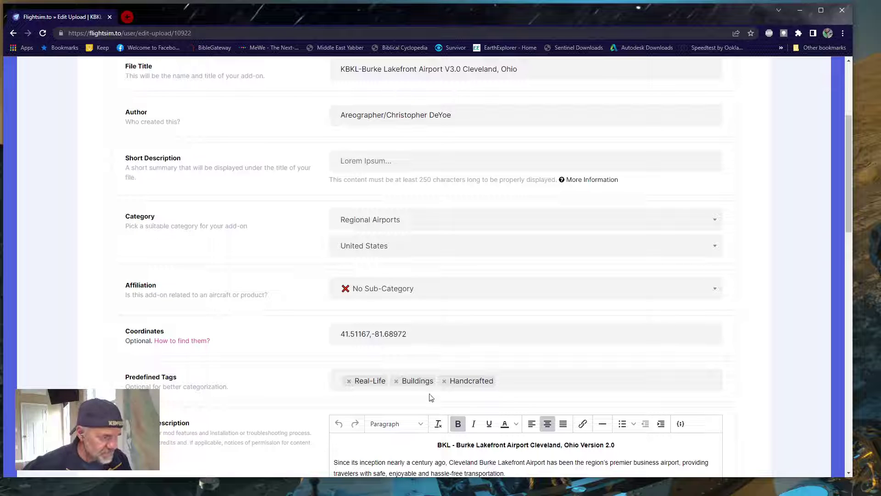
scroll(431, 395, down, 10)
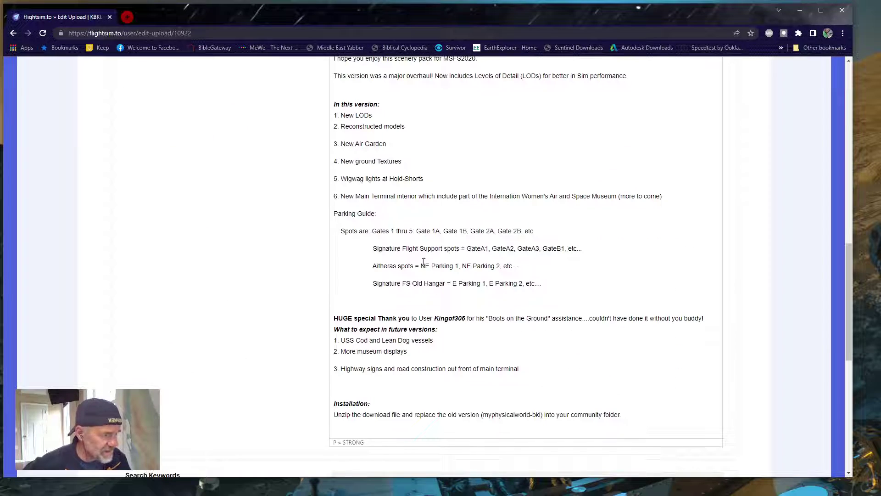
scroll(498, 250, up, 2)
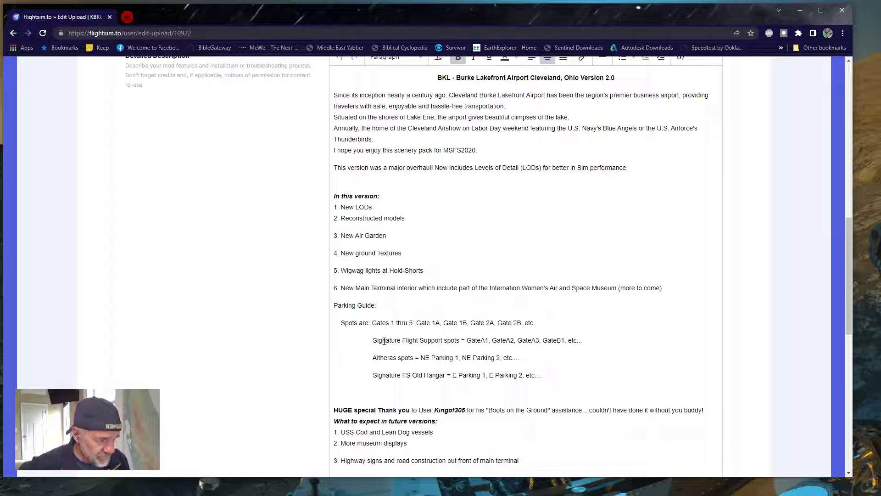
click(461, 341)
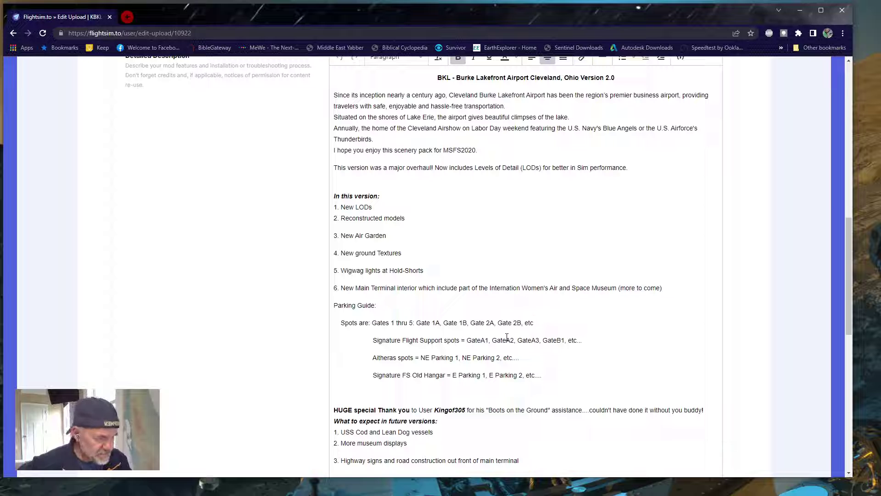
scroll(511, 360, down, 12)
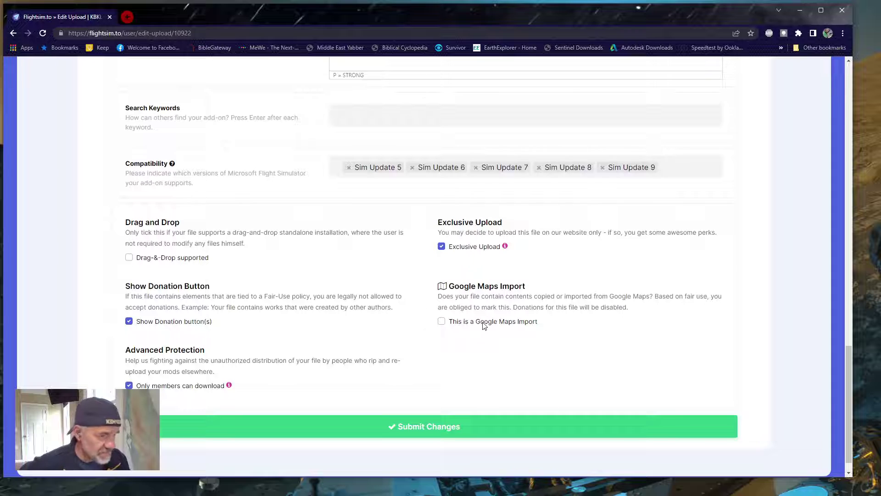
scroll(492, 323, up, 9)
scroll(465, 334, up, 15)
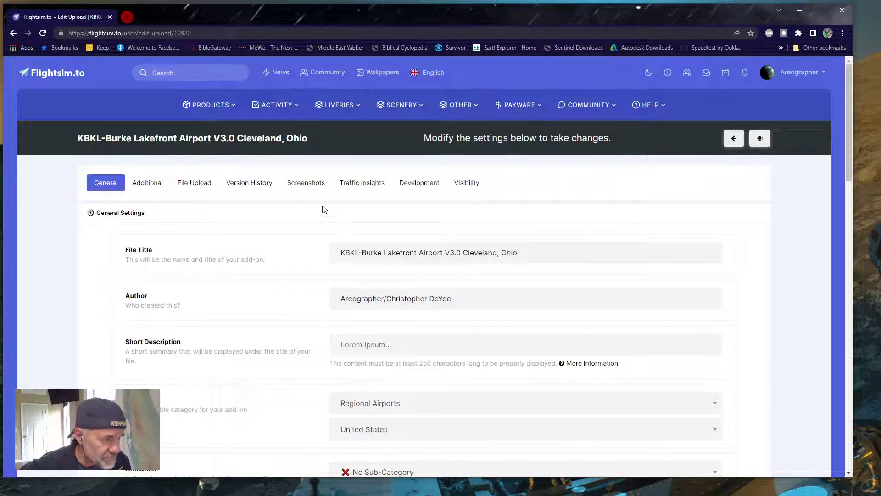
Review the Burke Lakefront upload's version history, and examine its Traffic Insights with download totals and the 45-day download chart
click(243, 186)
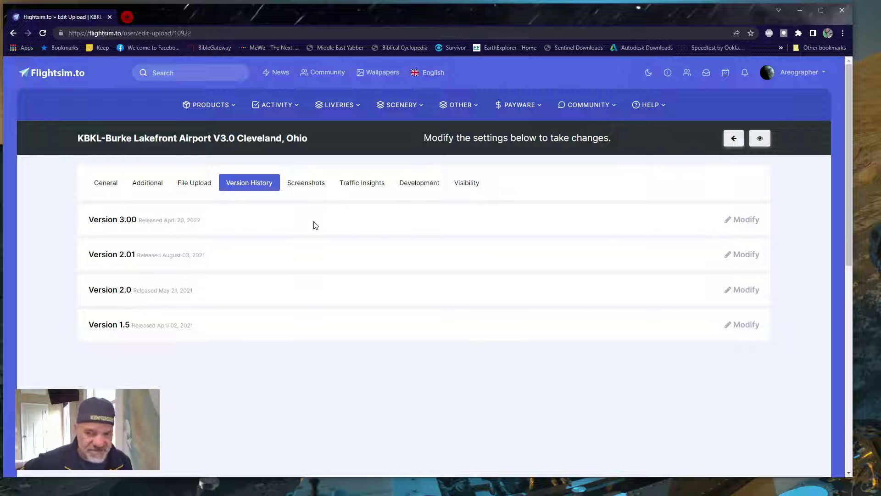
click(427, 185)
click(357, 185)
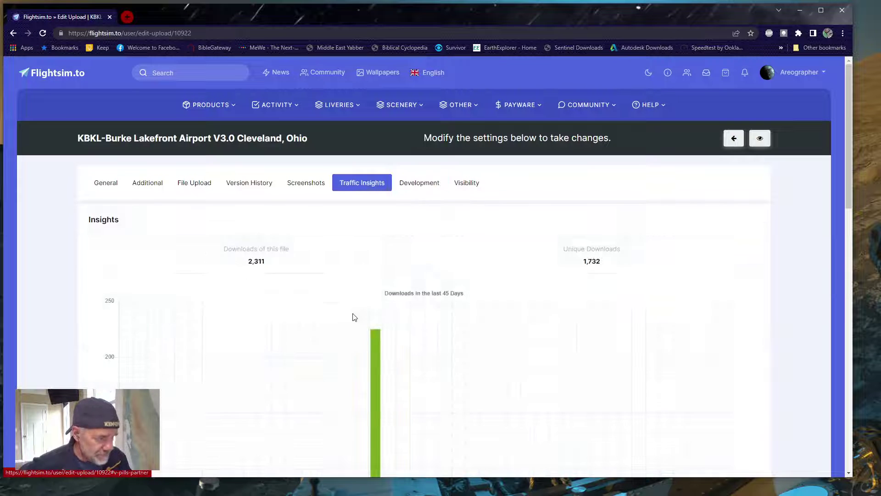
scroll(399, 326, down, 8)
scroll(400, 327, up, 4)
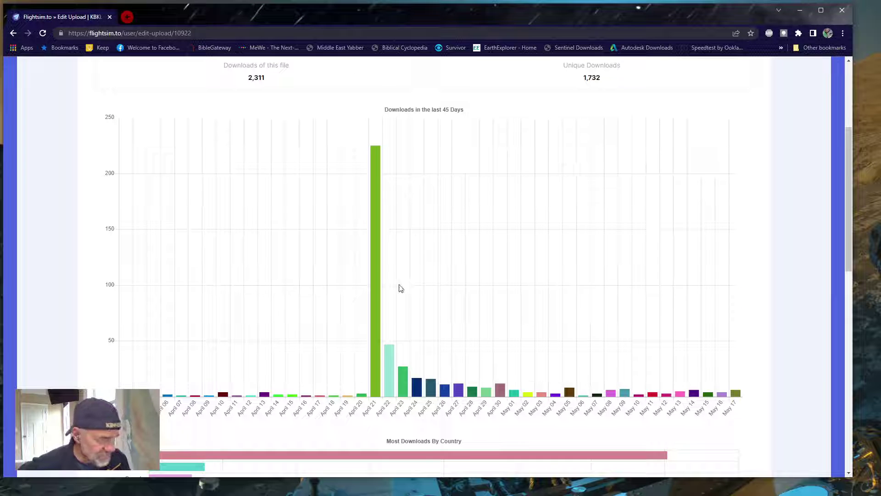
scroll(400, 289, up, 4)
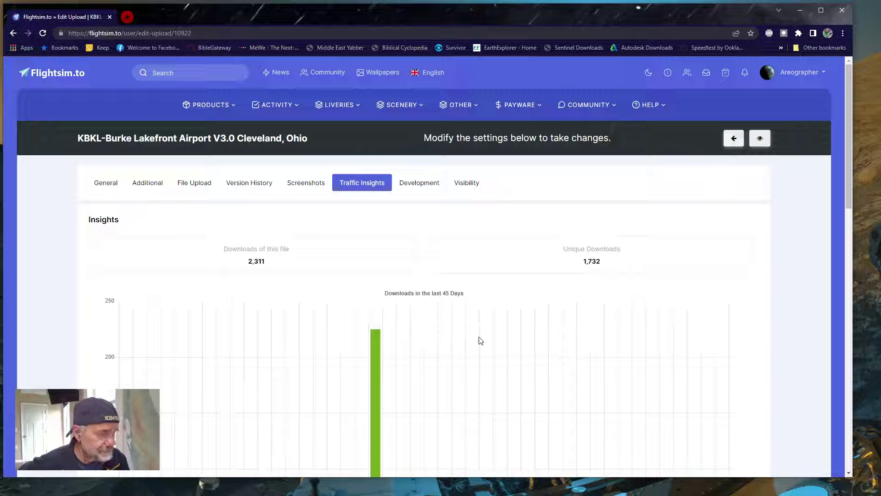
scroll(480, 340, down, 1)
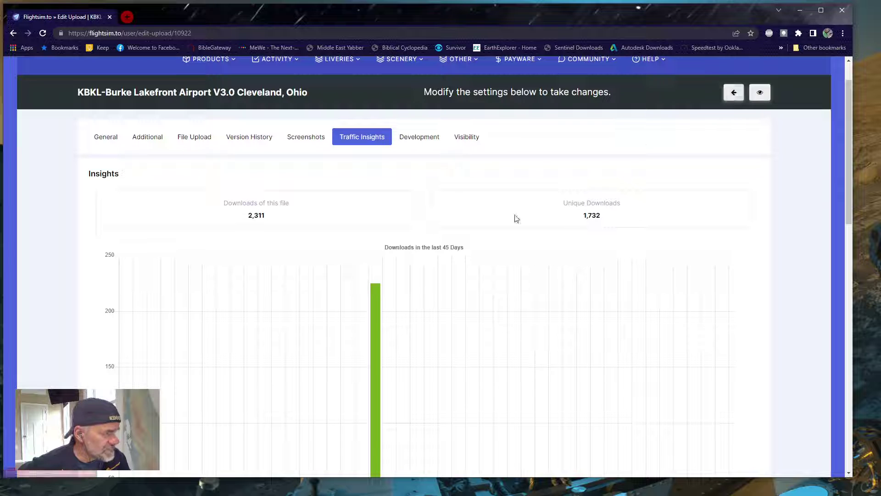
Check the Burke Lakefront upload's visibility setting and return to the uploads list
click(467, 137)
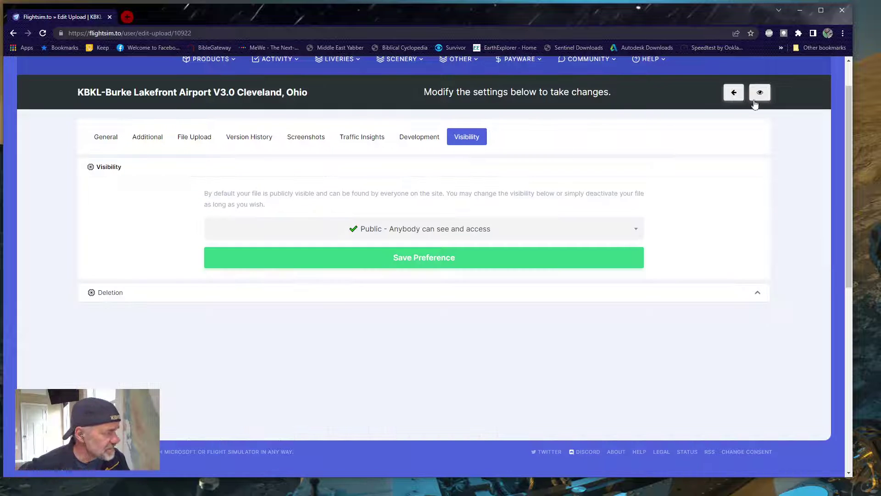
click(734, 92)
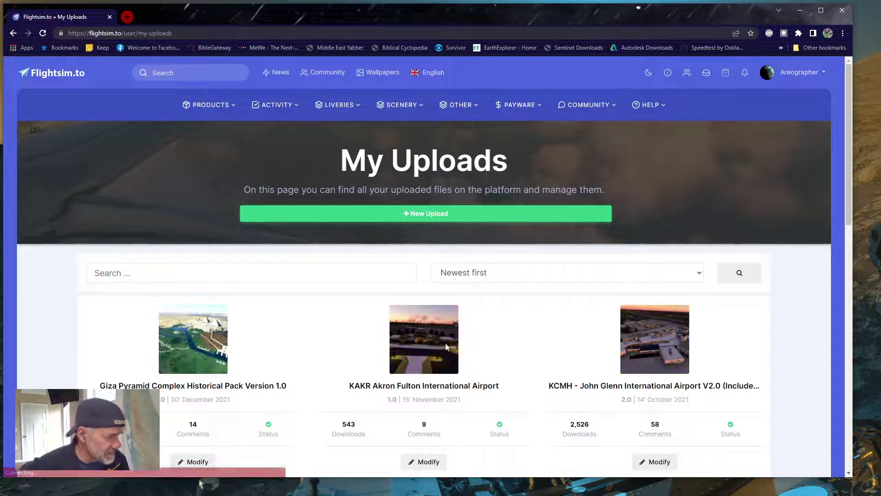
Open the KCLE - Cleveland Hopkins International Airport upload for modification, check its visibility setting, and return to the uploads list
scroll(548, 275, down, 2)
scroll(549, 288, down, 5)
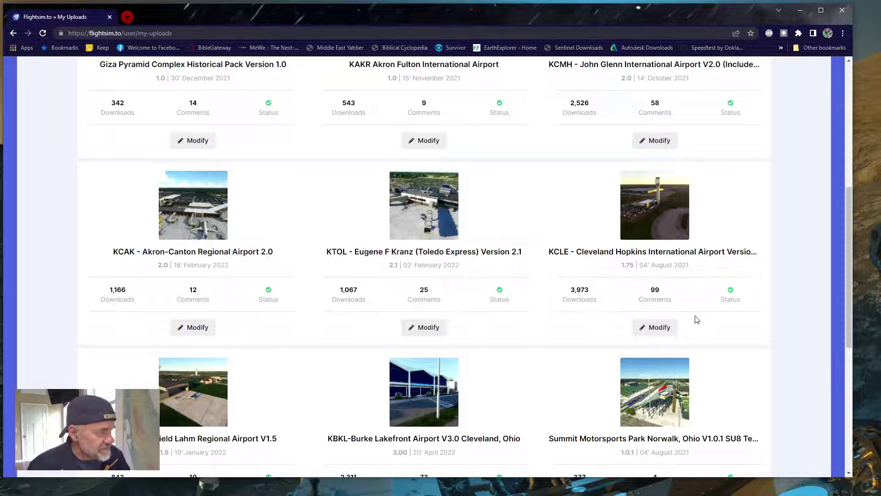
click(662, 328)
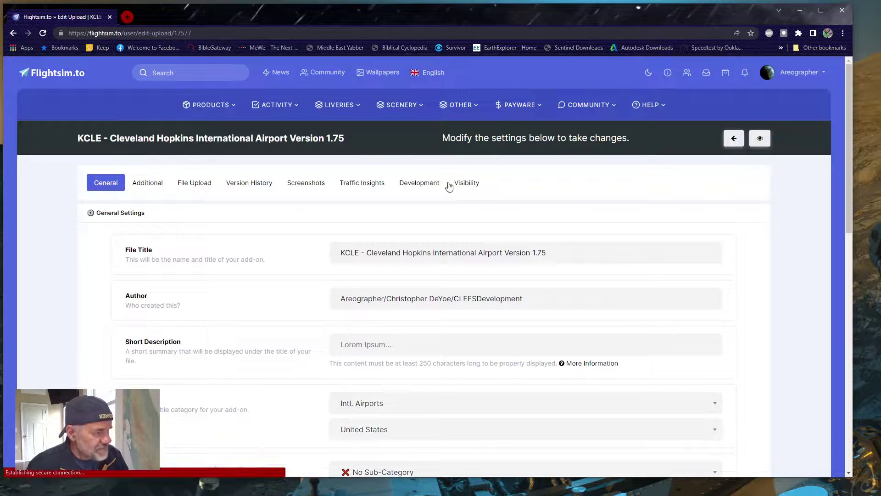
scroll(434, 273, down, 1)
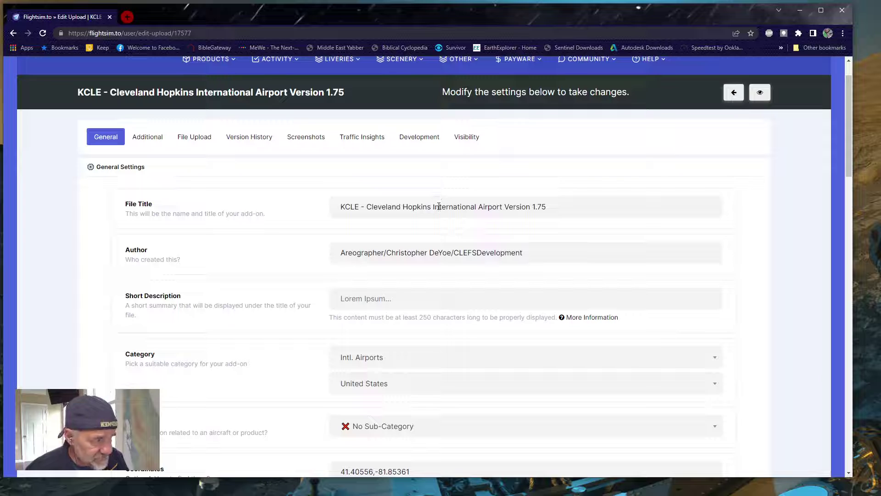
click(468, 139)
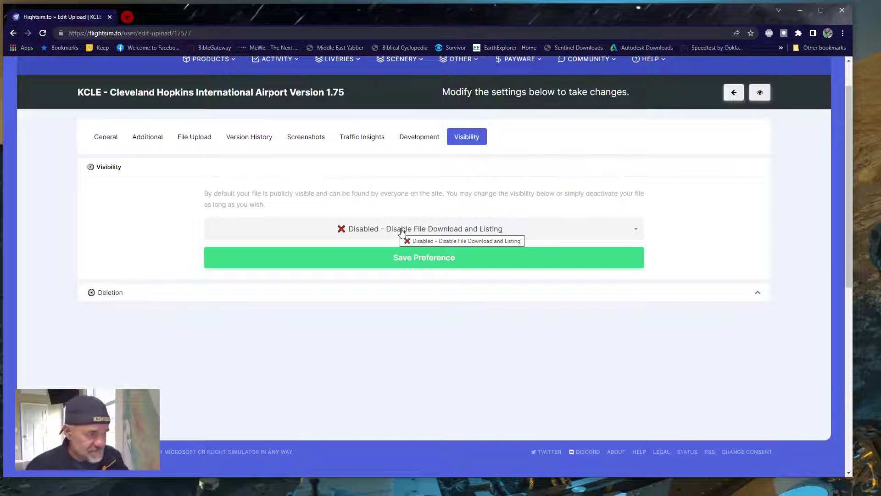
click(734, 93)
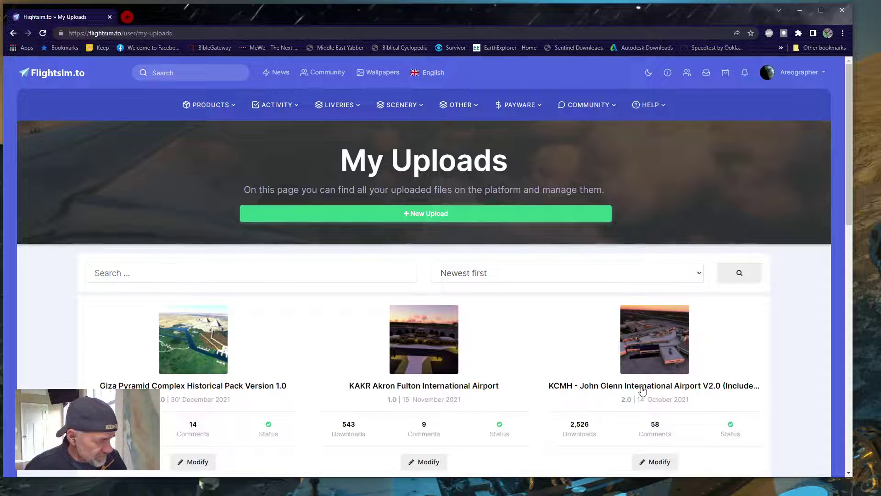
Look through all the uploads on the My Uploads page, examining each add-on's version, release date, downloads, comments and status
scroll(637, 371, down, 4)
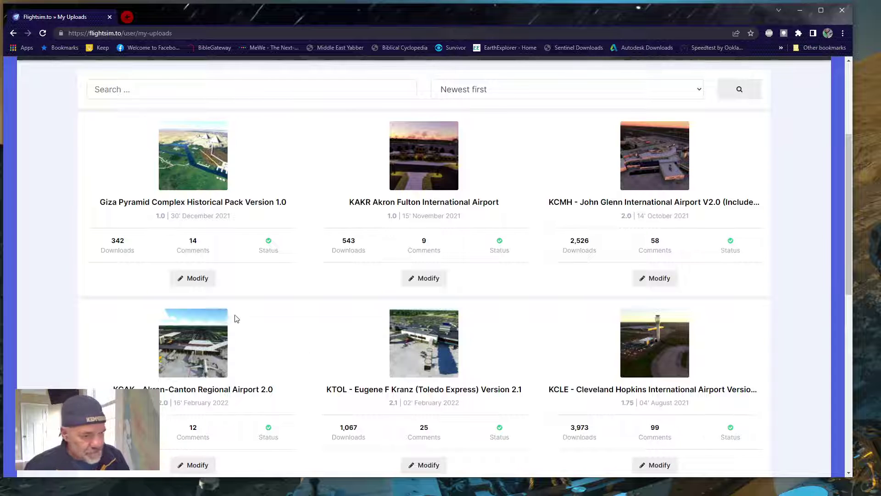
scroll(320, 382, down, 1)
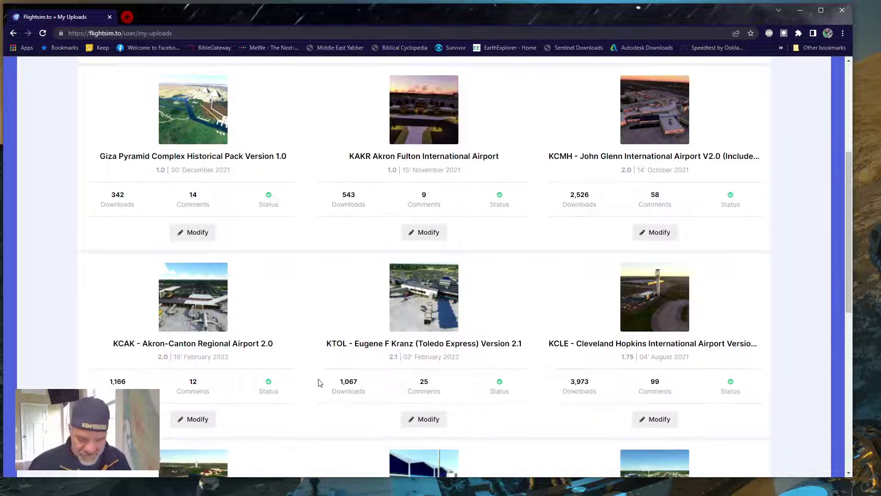
scroll(320, 382, down, 2)
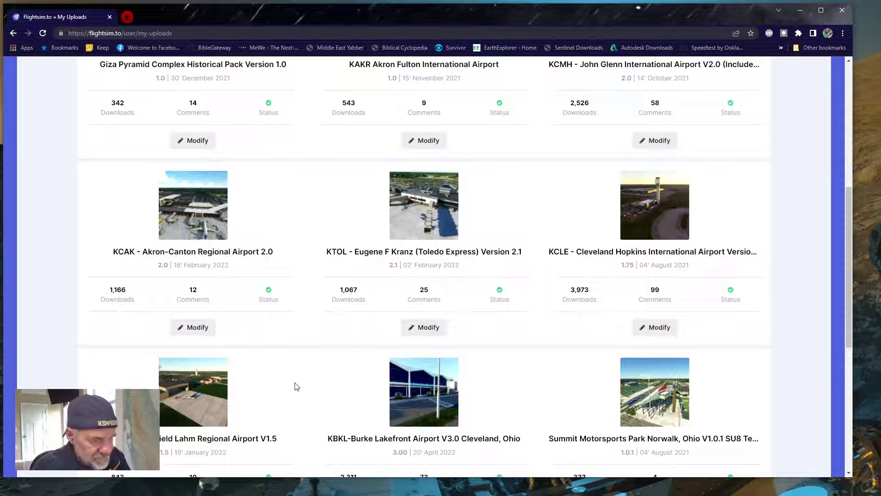
scroll(296, 386, down, 1)
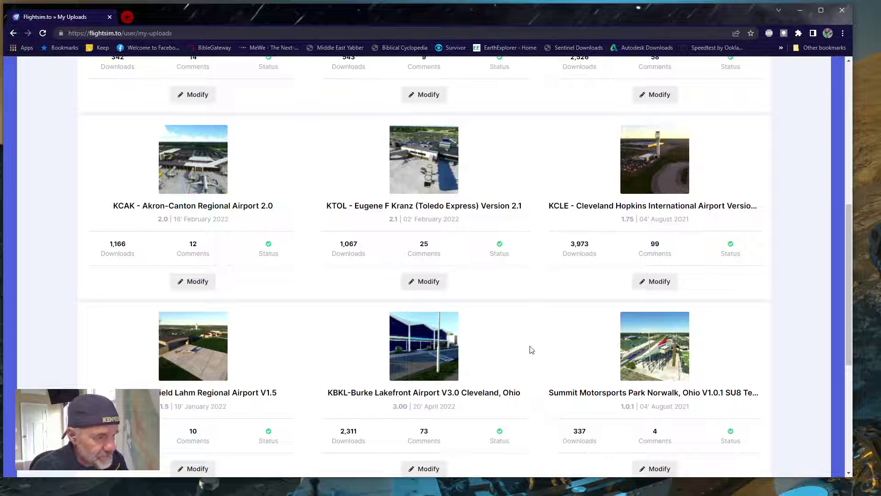
scroll(494, 302, down, 2)
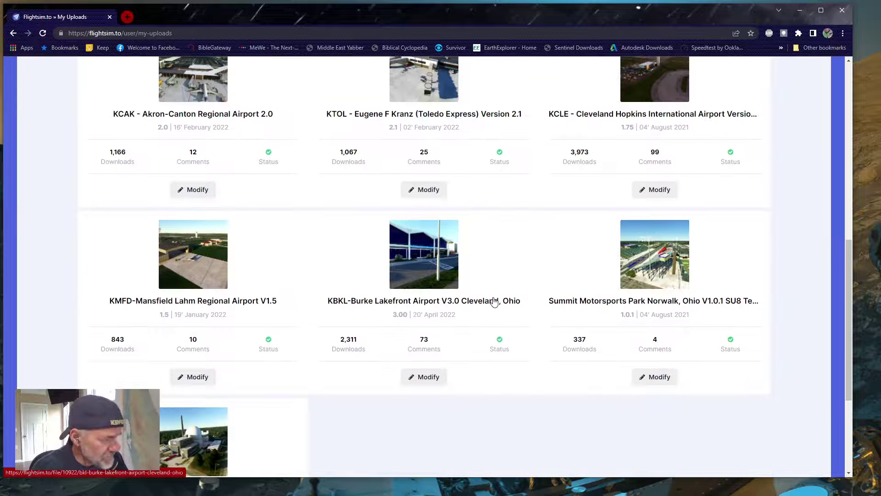
scroll(601, 252, up, 2)
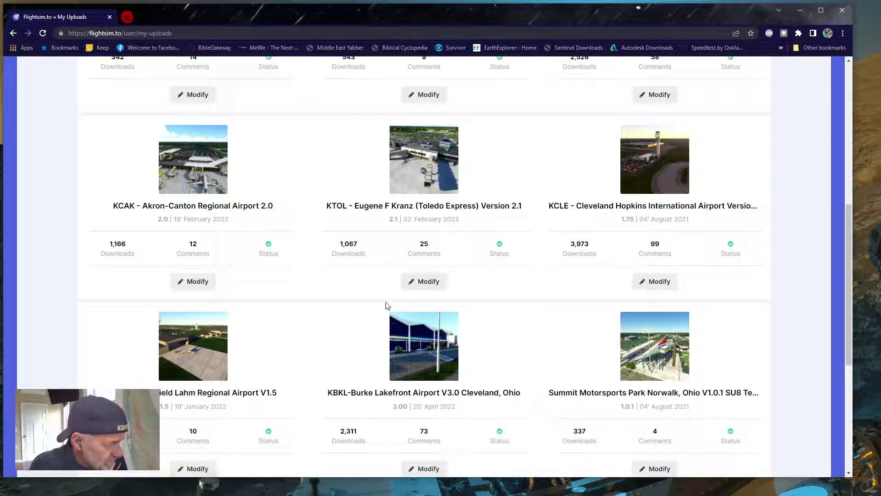
scroll(525, 335, down, 3)
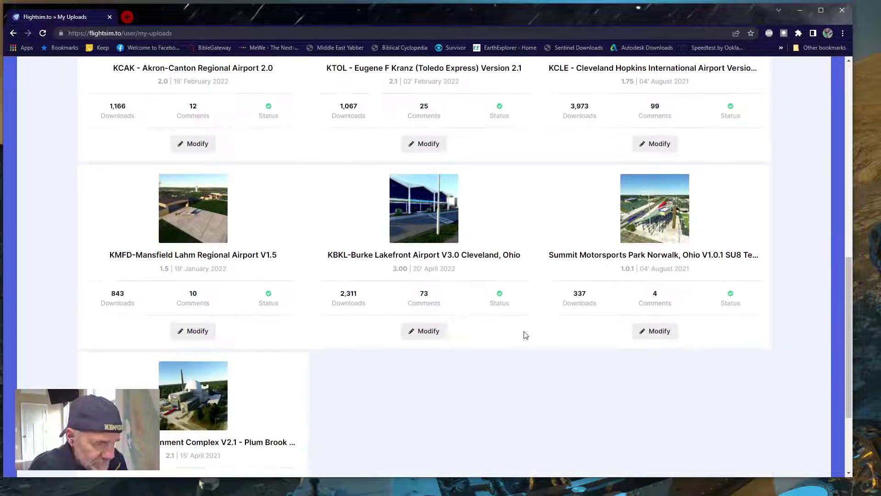
scroll(525, 334, up, 2)
scroll(525, 334, up, 9)
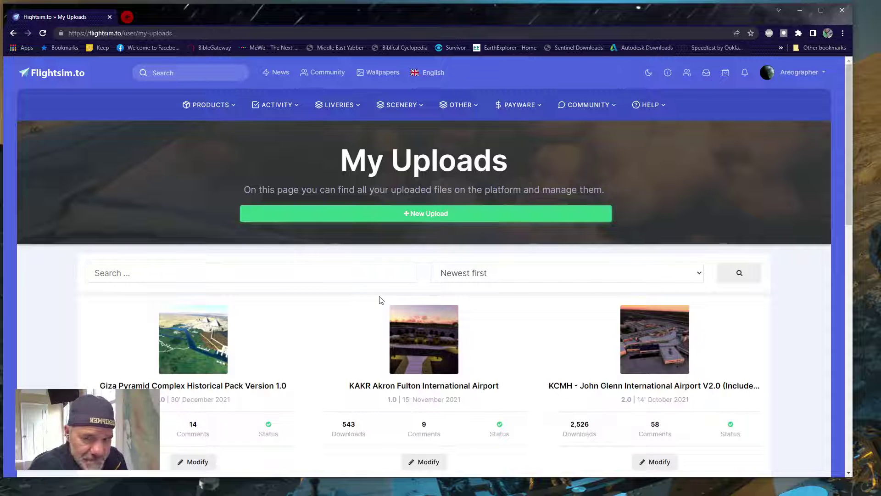
Show the account options, including where the My Uploads page is found, and close them again
click(798, 74)
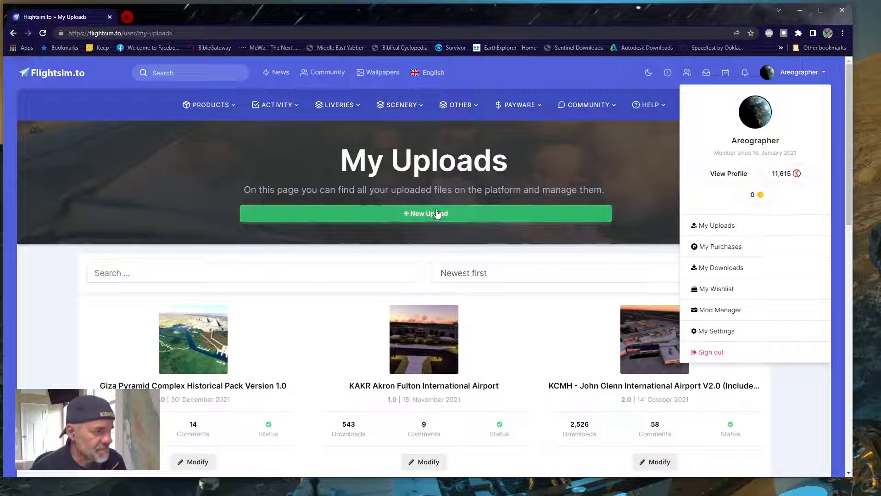
click(625, 159)
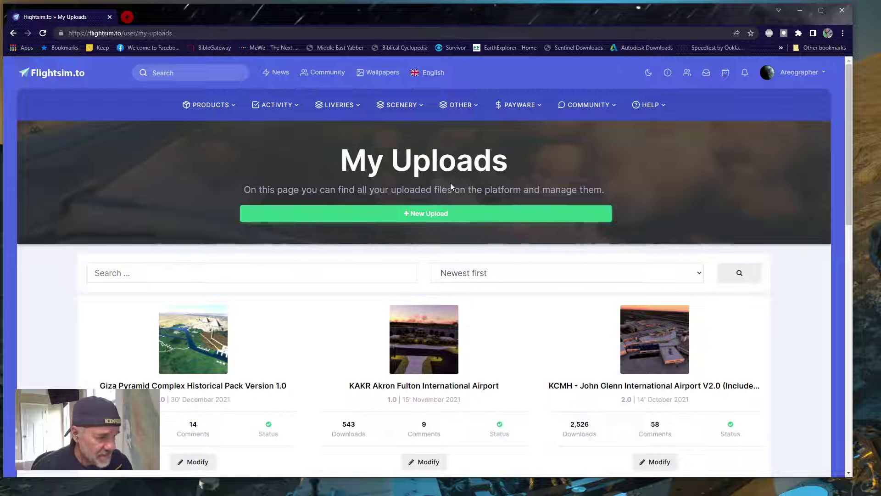
Review the uploaded airports and scenery packs once more, comparing their version numbers, release dates and download counts
scroll(478, 333, down, 1)
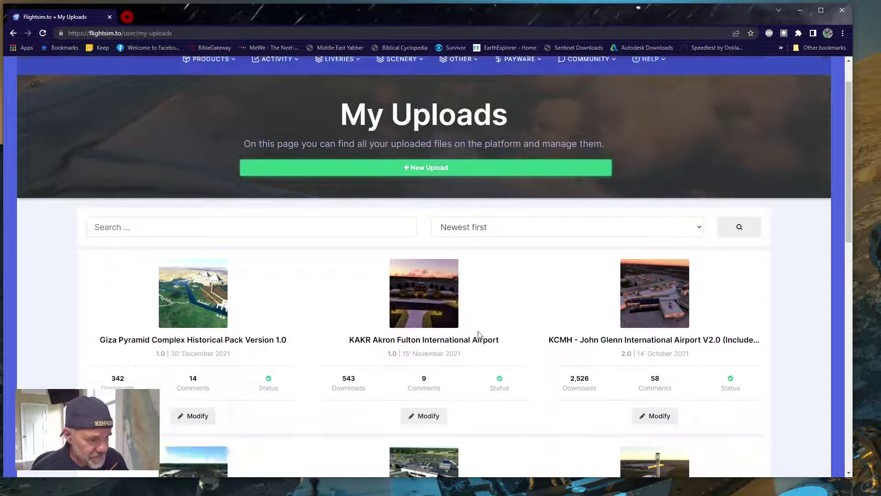
scroll(478, 334, down, 3)
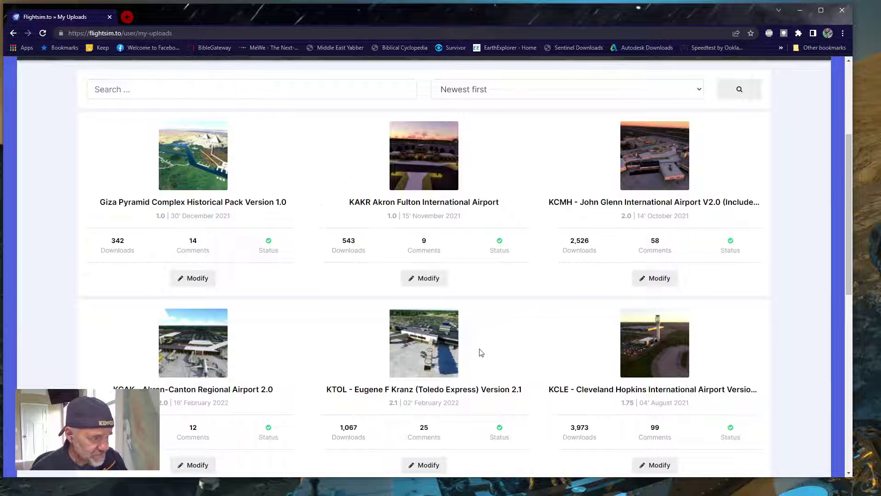
scroll(480, 352, down, 2)
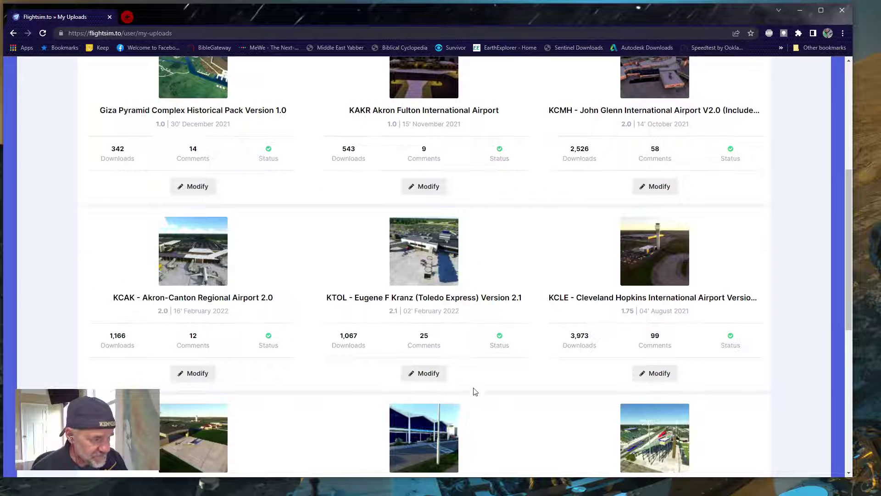
scroll(475, 392, down, 4)
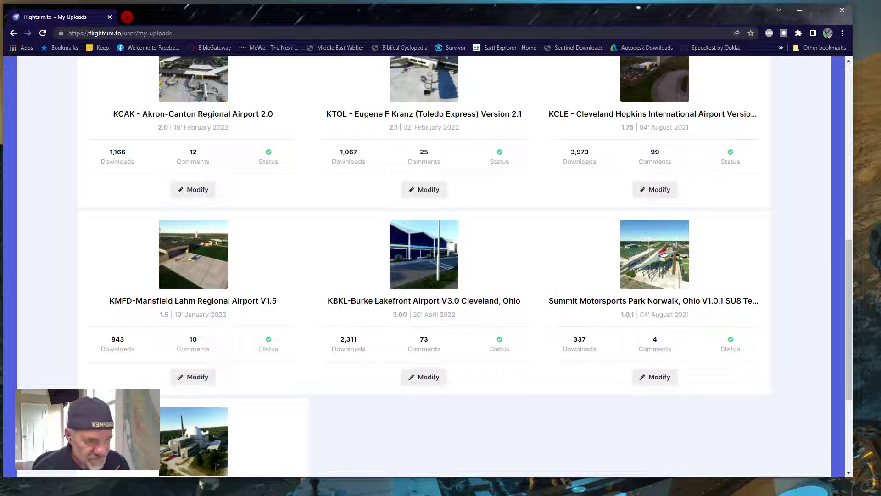
scroll(443, 312, up, 4)
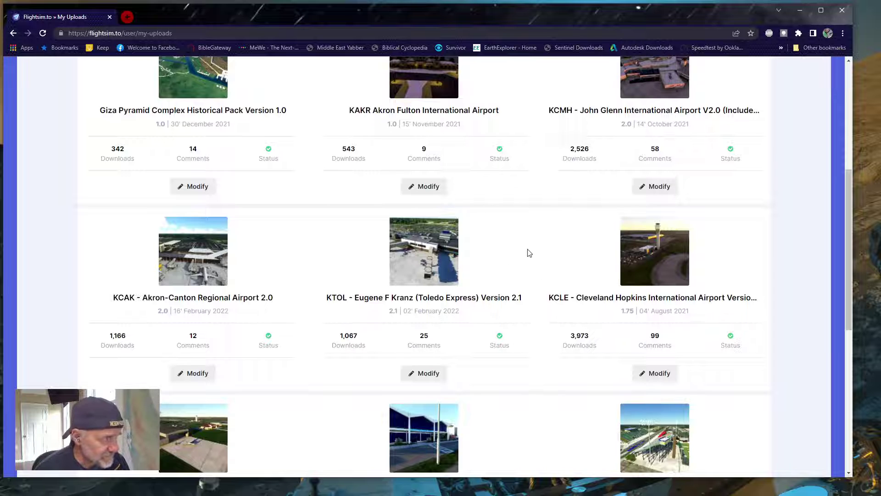
scroll(532, 340, down, 4)
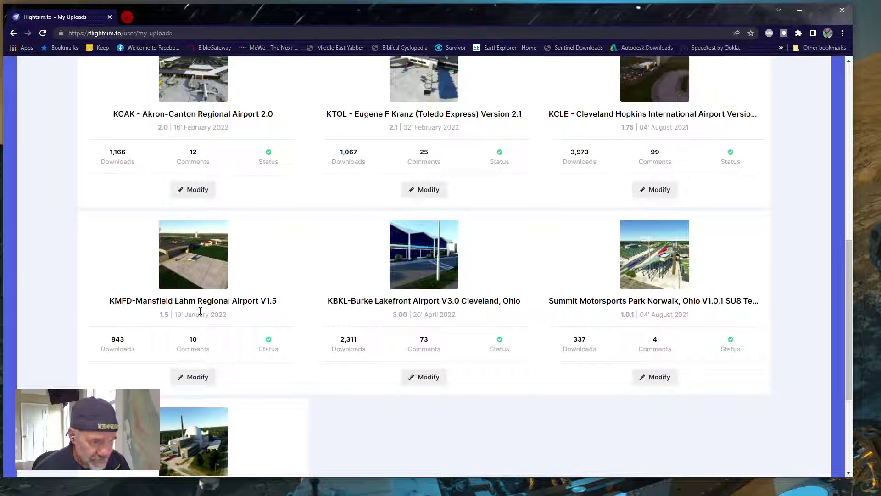
scroll(289, 253, up, 2)
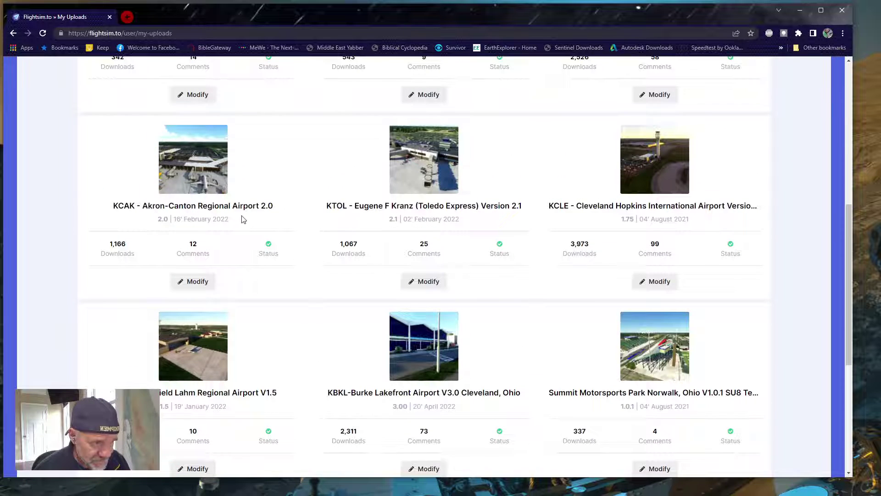
scroll(370, 248, up, 4)
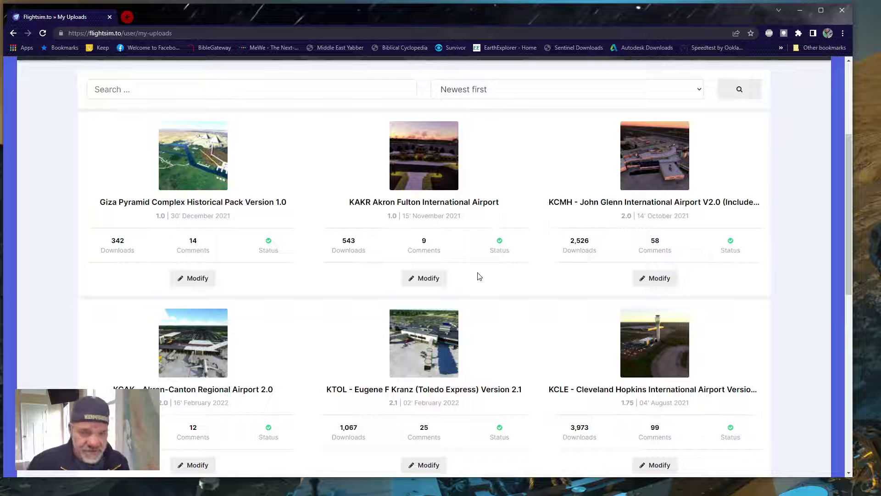
scroll(423, 310, down, 3)
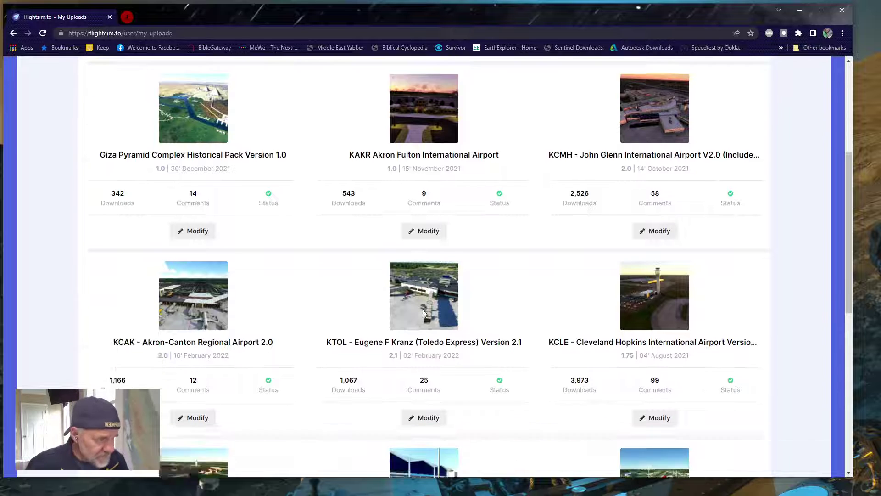
scroll(519, 323, down, 2)
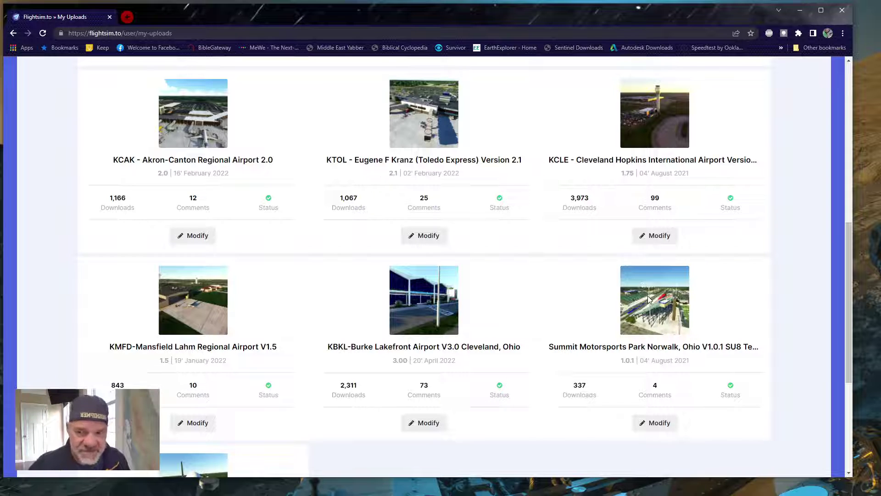
scroll(401, 342, up, 5)
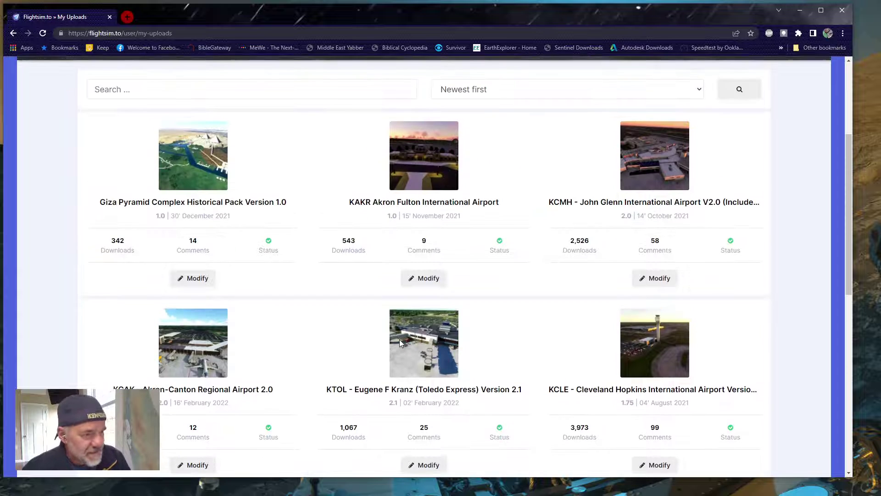